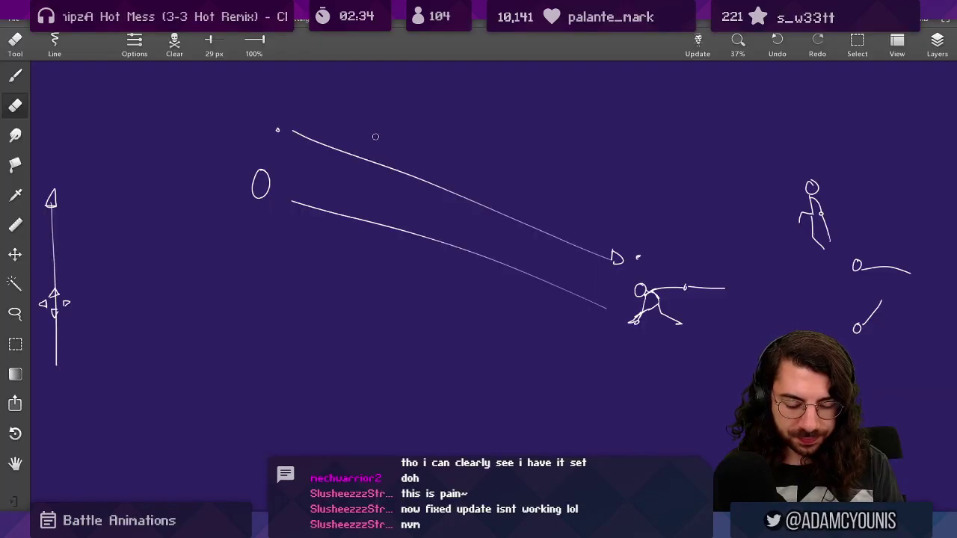
Sketch a long horizontal arrow starting from a small circle, with a four-pointed star just below its start.
scroll(478, 270, "down", 5)
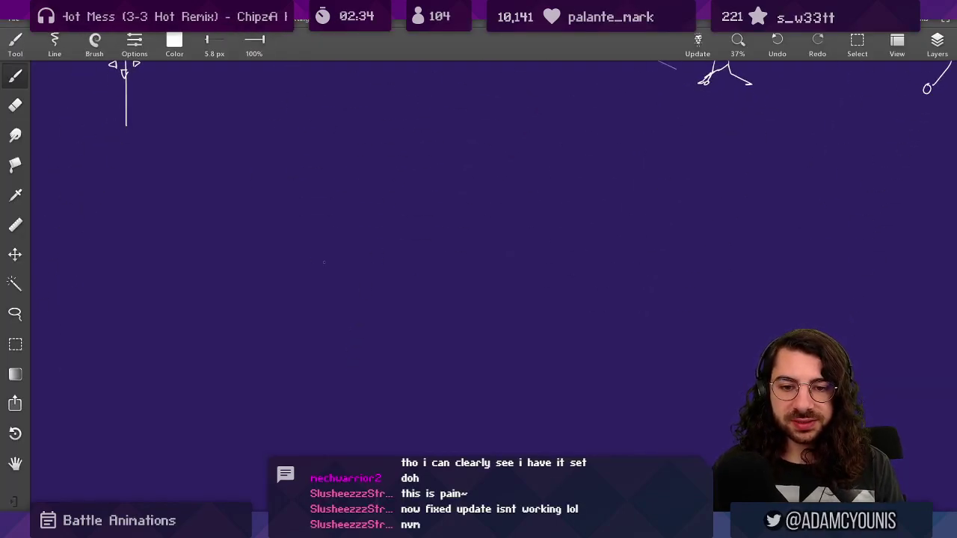
left_click_drag(291, 257, 632, 247)
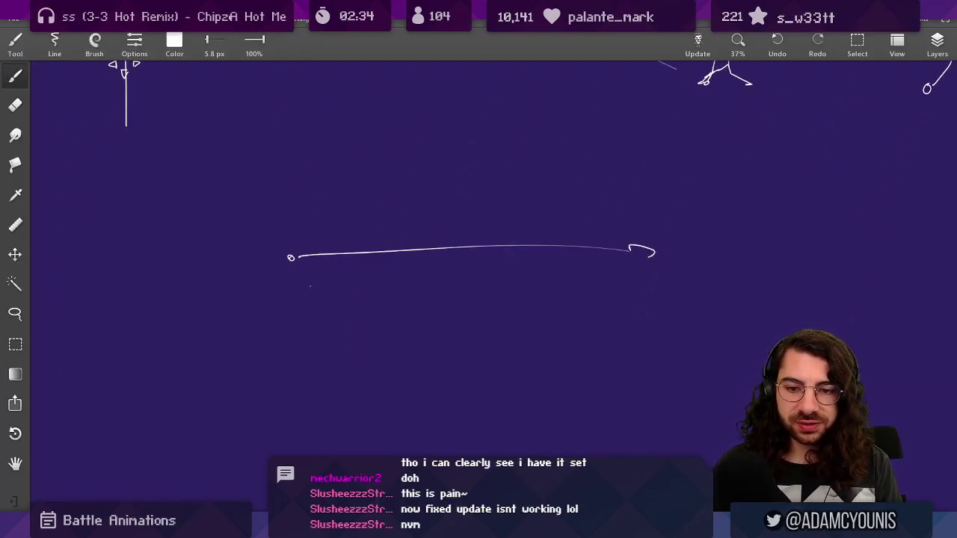
mouse_move(260, 272)
left_mouse_down()
mouse_move(252, 278)
mouse_move(260, 272)
mouse_move(260, 294)
mouse_move(260, 255)
left_mouse_up()
key("e")
key("b")
key("e")
left_click_drag(260, 289, 254, 288)
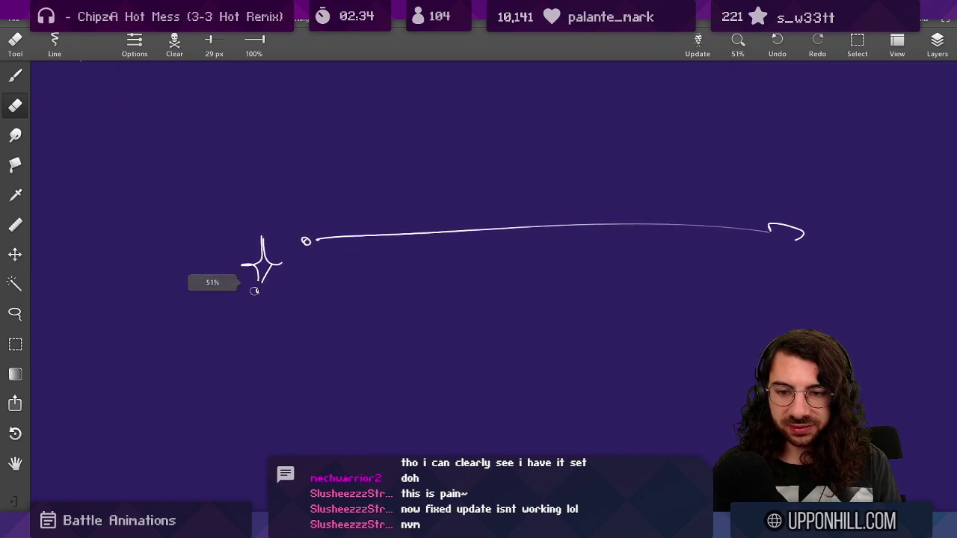
key("b")
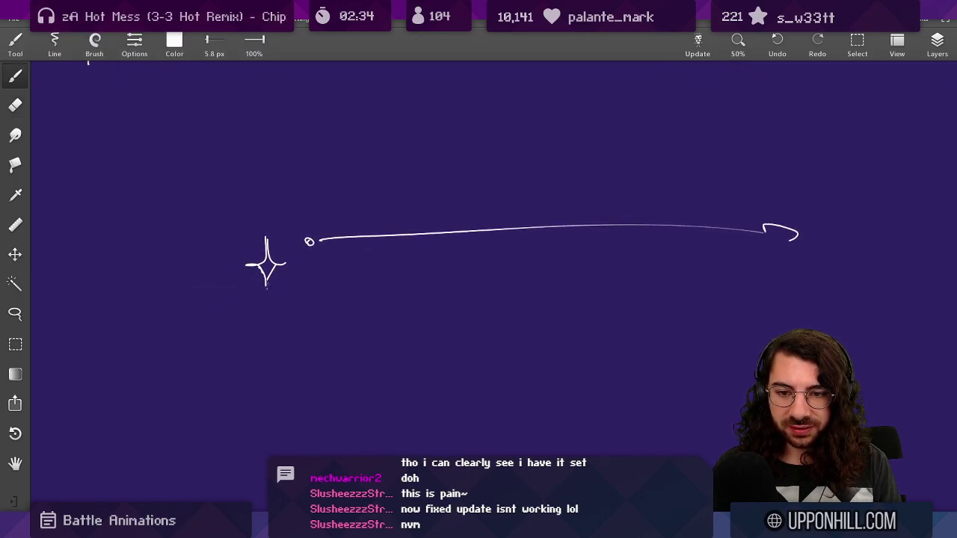
left_click_drag(451, 266, 416, 269)
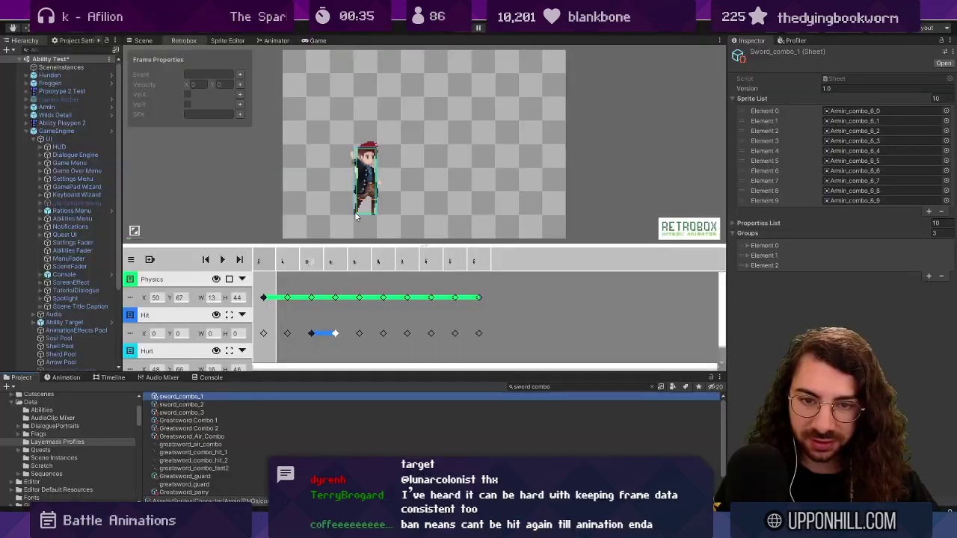
View the Swing frame of the sword_combo_1 animation and step back through the frames before it.
left_click(305, 262)
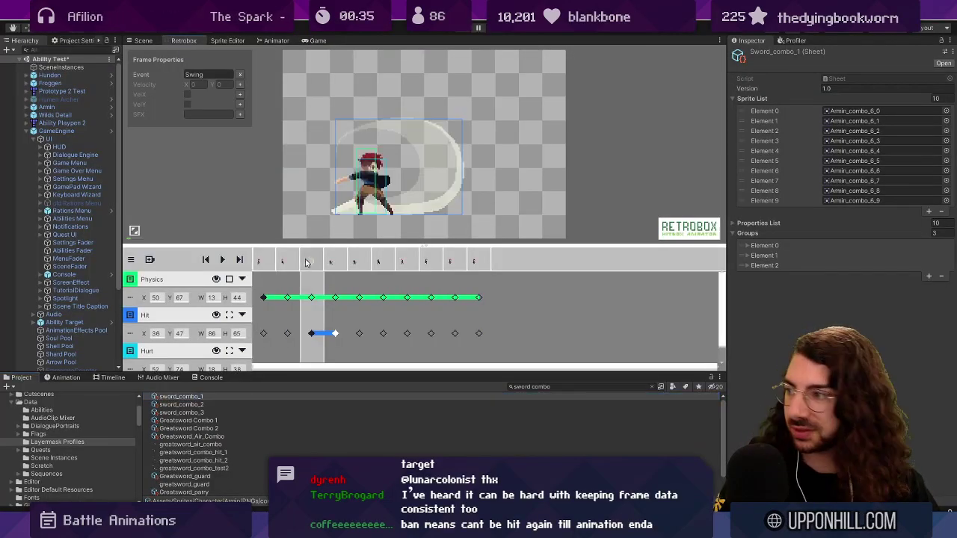
key("Left")
key("Left")
key("Return")
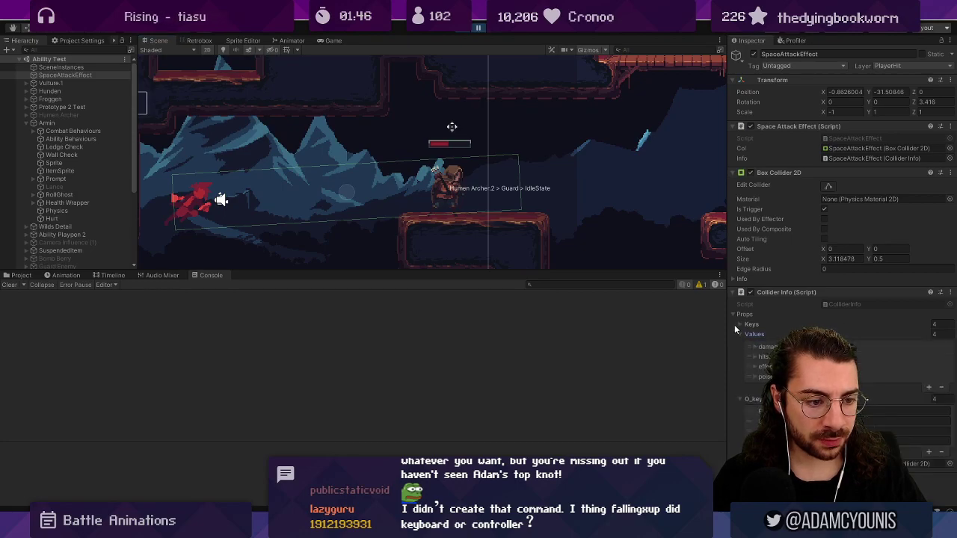
Inspect the Keys and Values lists in the Collider Info properties of SpaceAttackEffect.
left_click(739, 325)
left_click(738, 324)
left_click(739, 334)
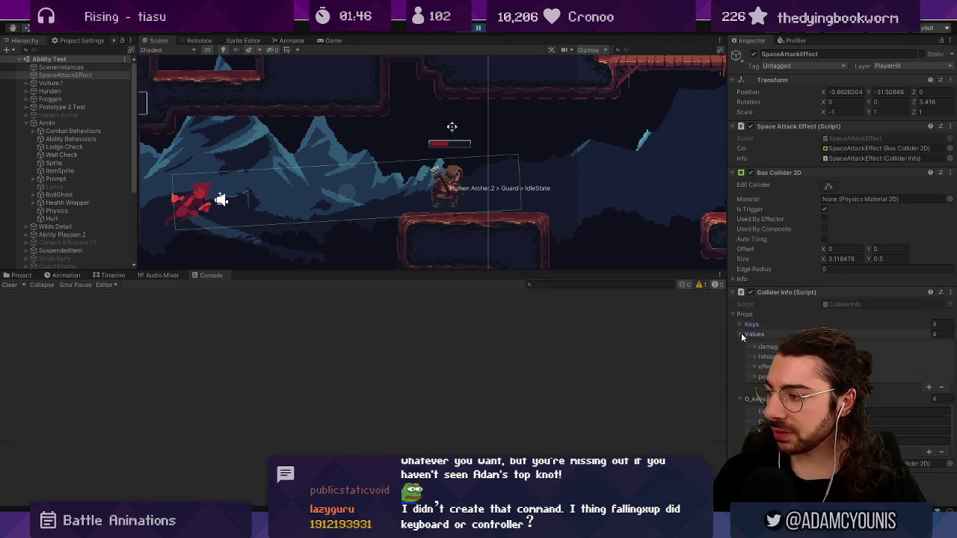
left_click(740, 345)
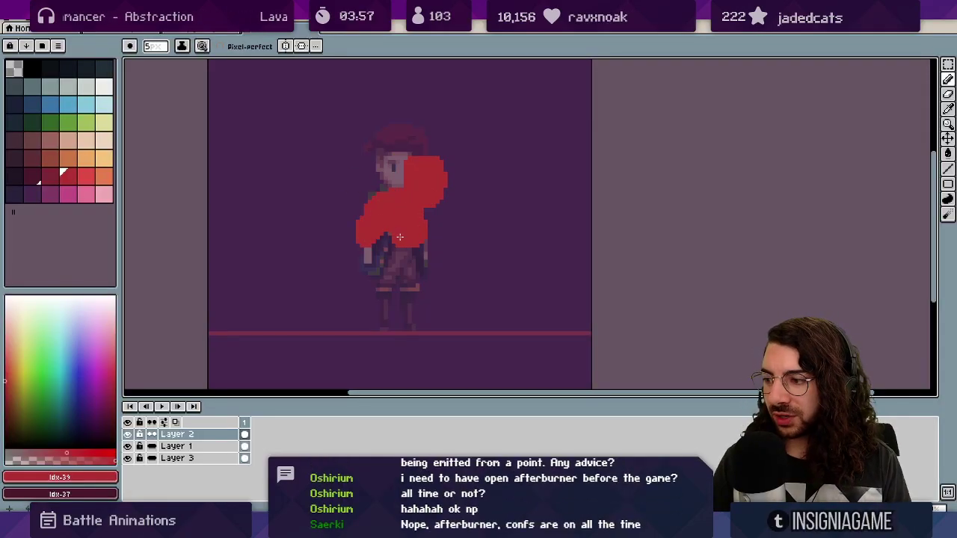
Draw the red figure's spread legs, dark coat and outstretched arm with a lighter red hand, reducing the brush to 1 px.
mouse_move(351, 286)
left_mouse_down()
mouse_move(419, 289)
mouse_move(455, 326)
left_mouse_up()
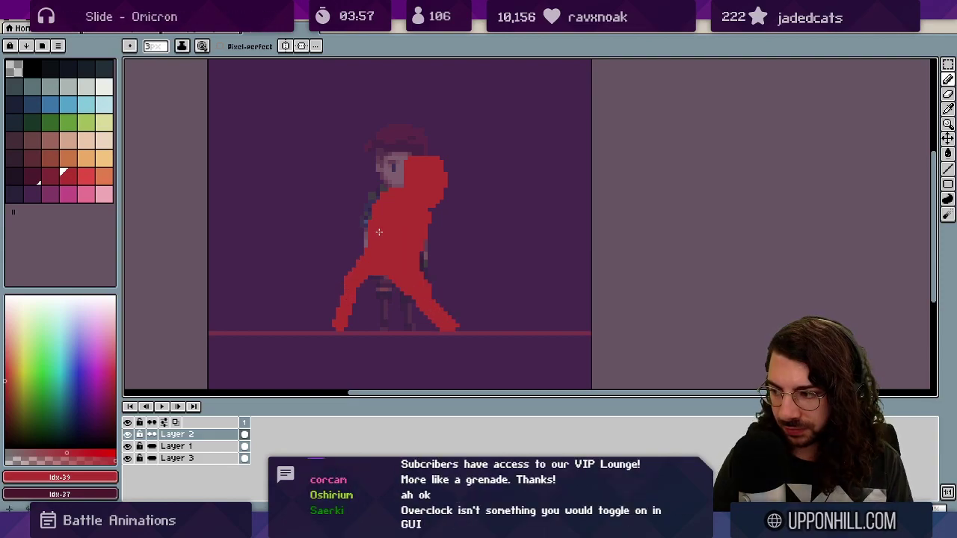
key("minus")
key("minus")
scroll(429, 295, "up", 1)
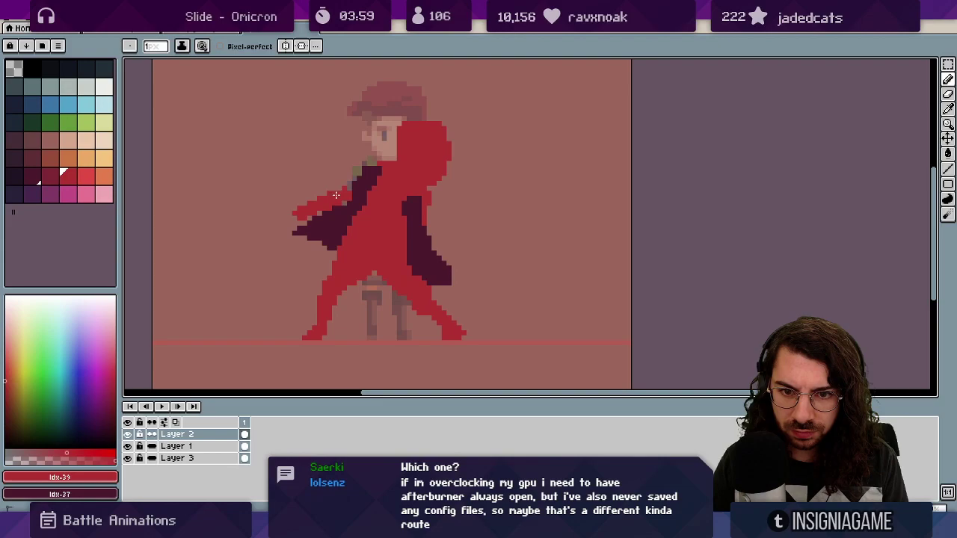
left_click_drag(303, 209, 314, 215)
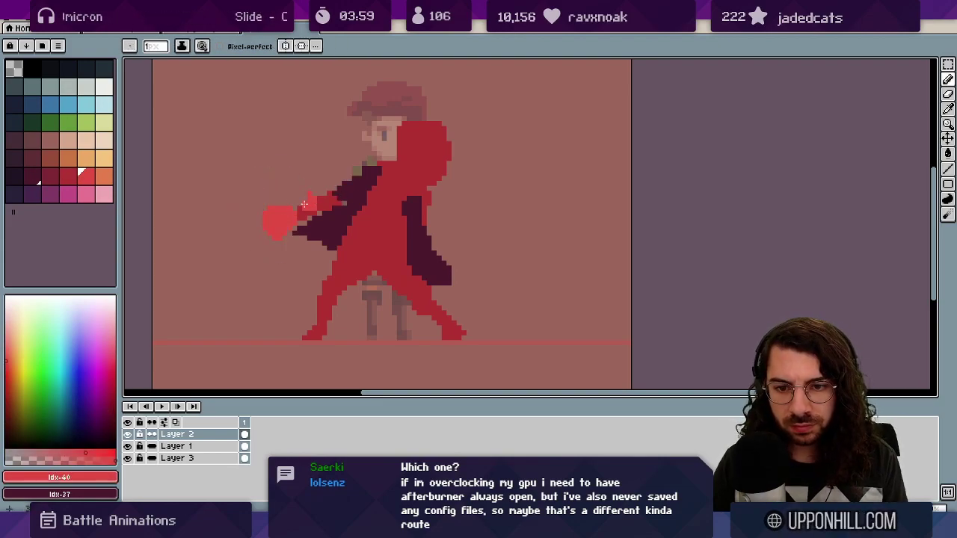
left_click(104, 176)
left_click_drag(258, 223, 216, 225)
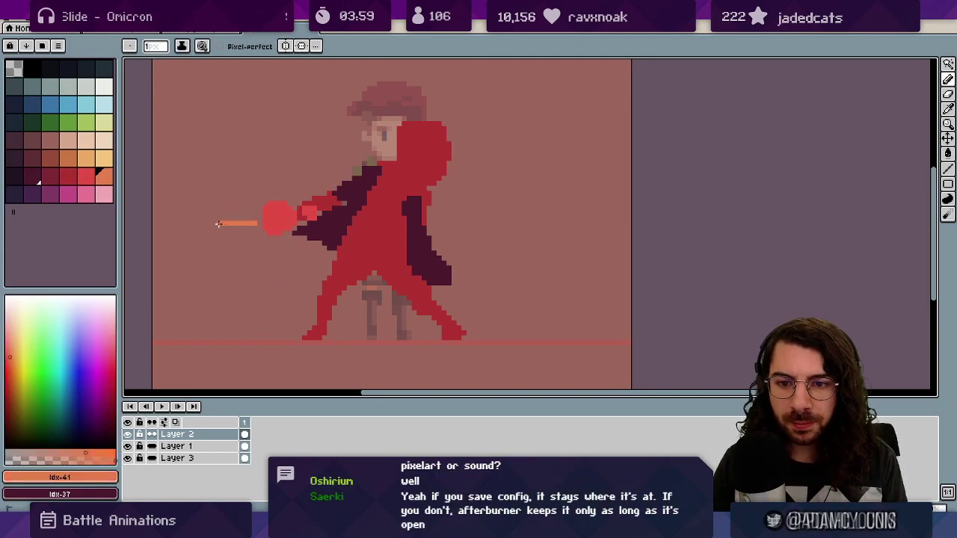
key("ctrl+z")
Reshape the figure's head into a rounder red form and draw its other arm with a dark sleeve and red forearm.
left_click(68, 176)
mouse_move(443, 184)
left_mouse_down()
mouse_move(465, 205)
mouse_move(465, 223)
mouse_move(408, 146)
left_mouse_up()
key("ctrl+z")
left_click(415, 208, "alt")
left_click(430, 165, "alt")
key("e")
left_click(416, 152, "alt")
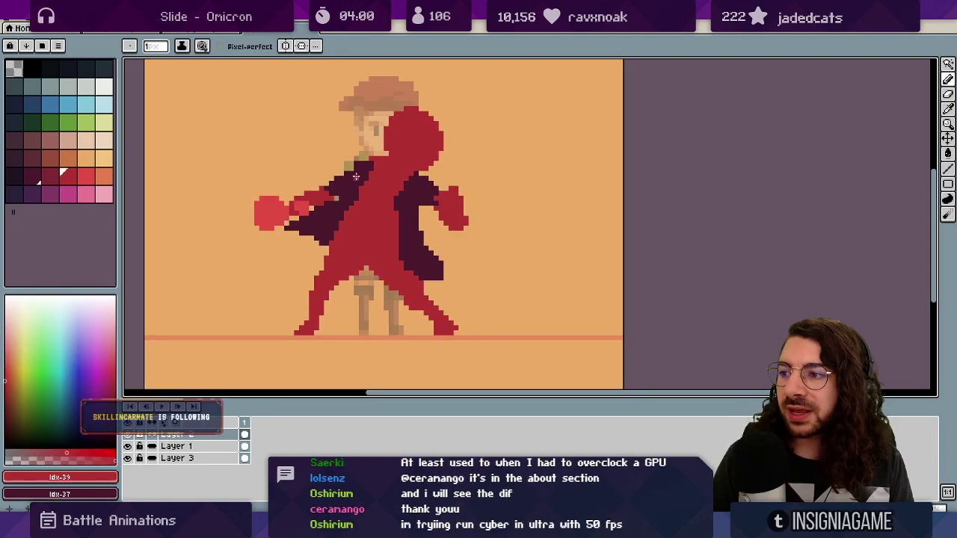
Erase the hanging forearm of the arm behind the coat and redraw it reaching outward with a light red open hand.
left_click(429, 196, "alt")
key("e")
mouse_move(434, 202)
left_mouse_down()
mouse_move(440, 220)
mouse_move(473, 195)
left_mouse_up()
scroll(441, 223, "down", 1)
scroll(468, 199, "up", 1)
key("b")
left_click(86, 177)
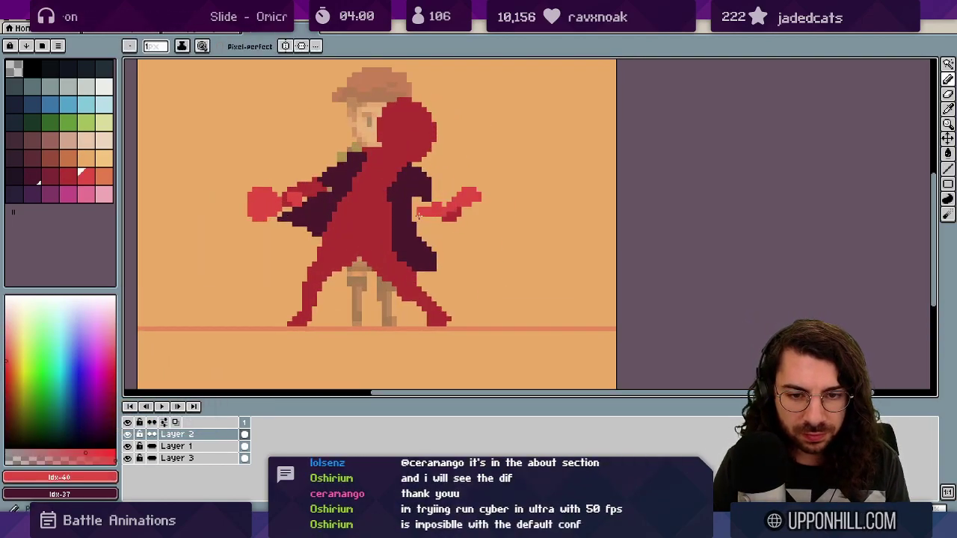
Shade the underside of the outstretched light red forearm in maroon and tidy where it meets the dark sleeve.
left_click(51, 176)
mouse_move(420, 219)
left_mouse_down()
mouse_move(465, 209)
mouse_move(444, 198)
left_mouse_up()
left_click(381, 195, "alt")
left_click(424, 187, "alt")
scroll(482, 189, "down", 3)
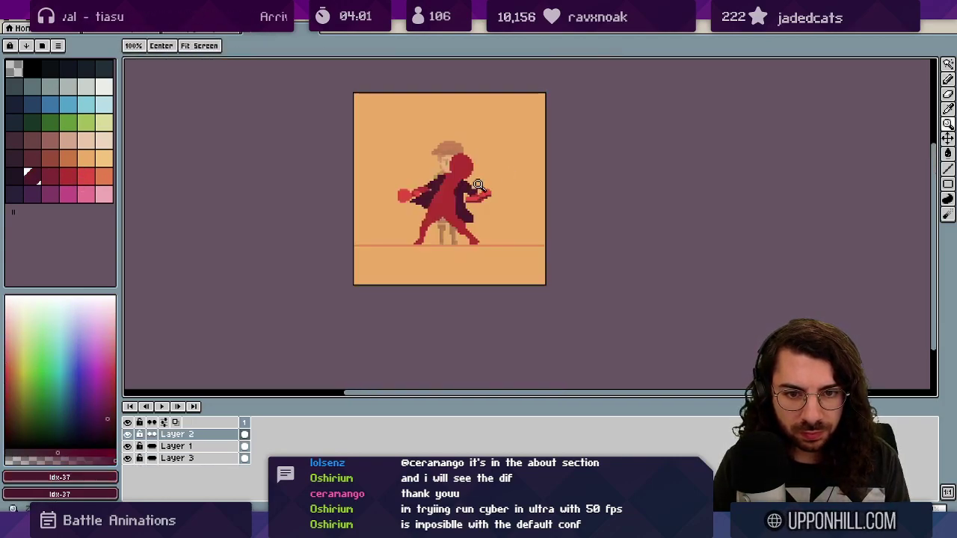
Draw spiky maroon hair over the top and back of the figure's red head.
scroll(493, 153, "up", 3)
left_click(431, 277, "alt")
left_click_drag(360, 161, 442, 188)
scroll(441, 224, "down", 1)
left_click_drag(429, 287, 433, 231)
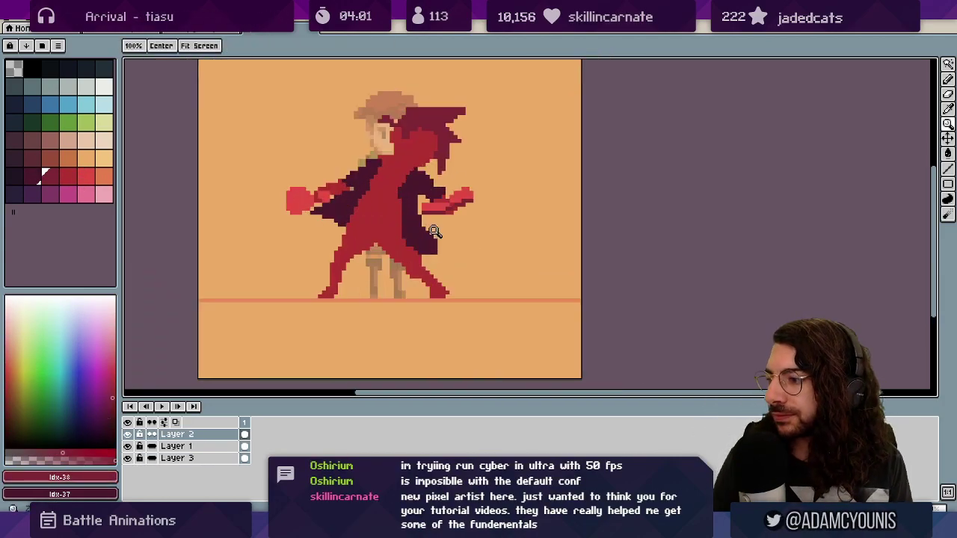
Colour the figure's shorts maroon and its lower legs and boots dark plum.
scroll(397, 217, "up", 1)
left_click_drag(361, 227, 416, 231)
left_click(385, 254)
left_click(428, 250, "alt")
left_click(337, 292)
left_click_drag(346, 269, 442, 267)
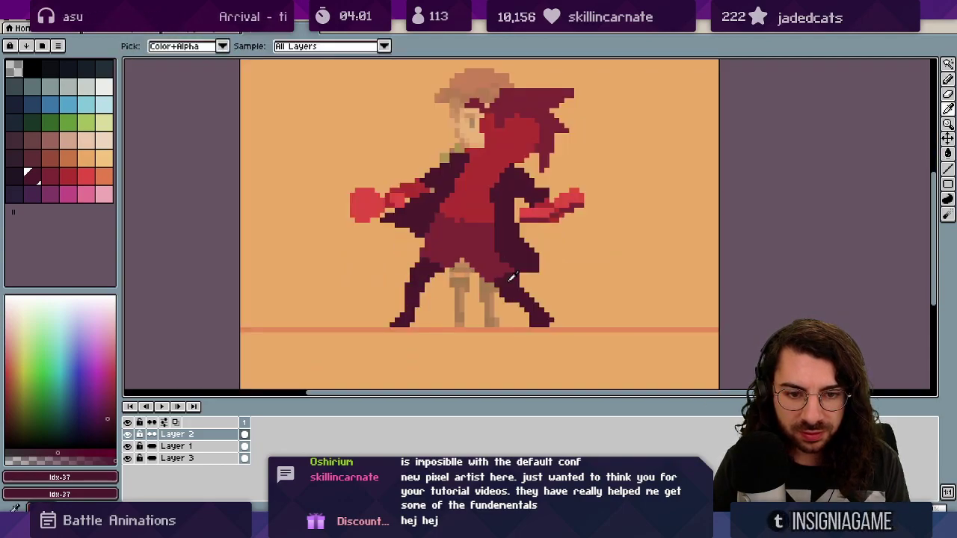
Refine the pixels where the maroon shorts meet the dark coat tail and the back leg.
left_click(513, 277, "alt")
left_click_drag(498, 275, 509, 267)
left_click(502, 266)
key("e")
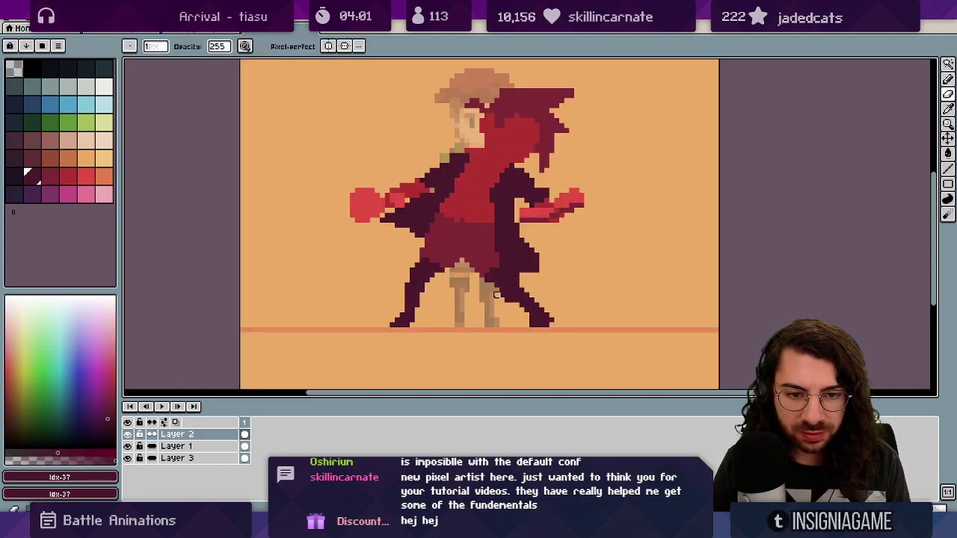
left_click(505, 276, "alt")
key("b")
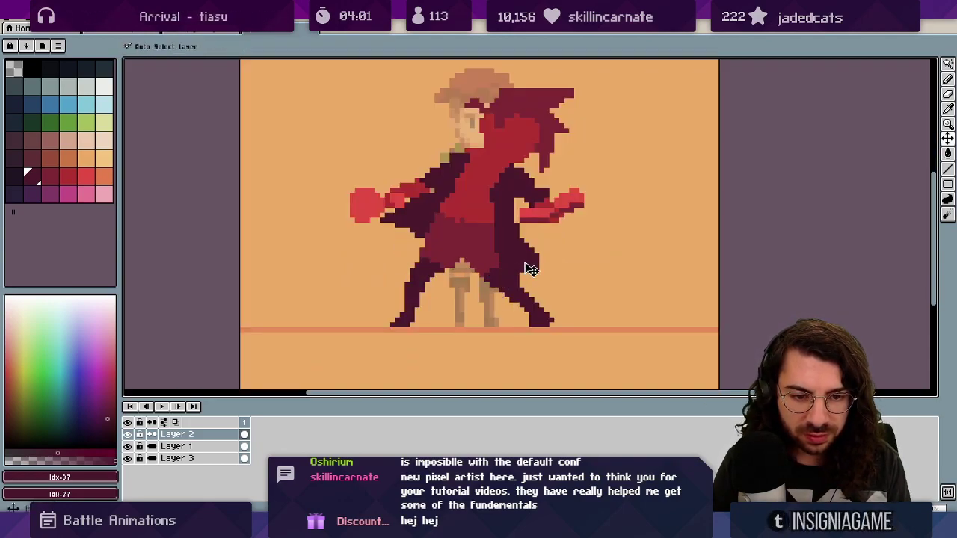
key("e")
key("b")
left_click(496, 265, "alt")
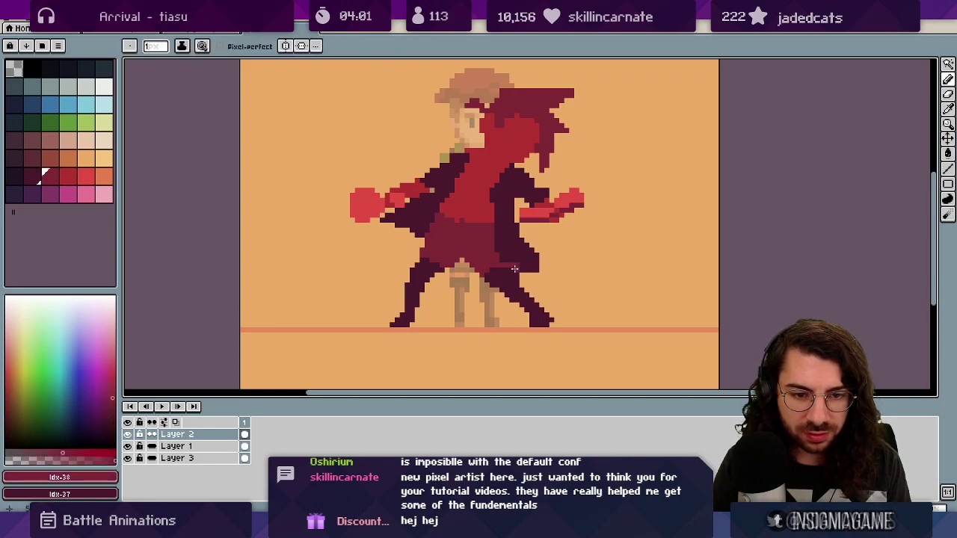
left_click(497, 266, "alt")
left_click_drag(502, 266, 518, 269)
key("b")
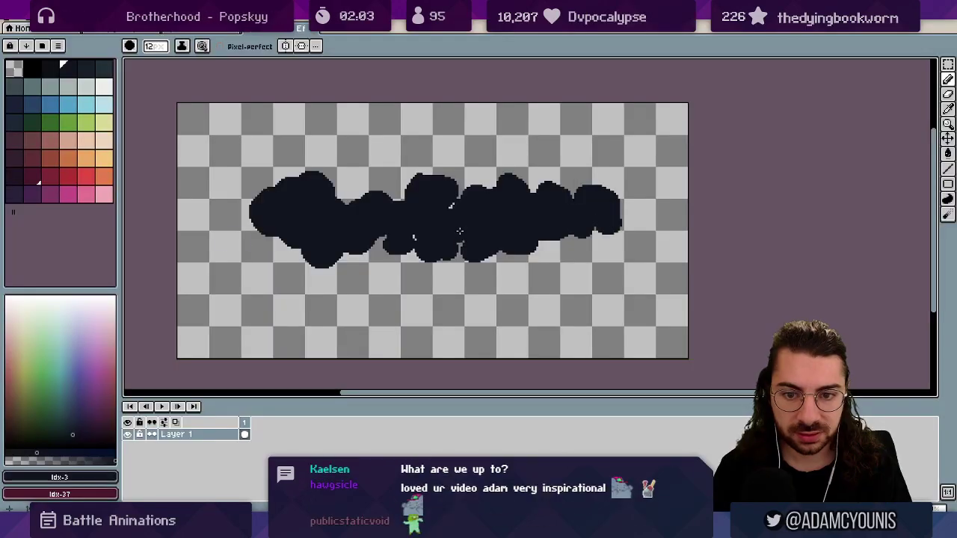
Recolour parts of the dark cloud's white outline with shades from pale yellow to dark orange.
scroll(458, 280, "down", 1)
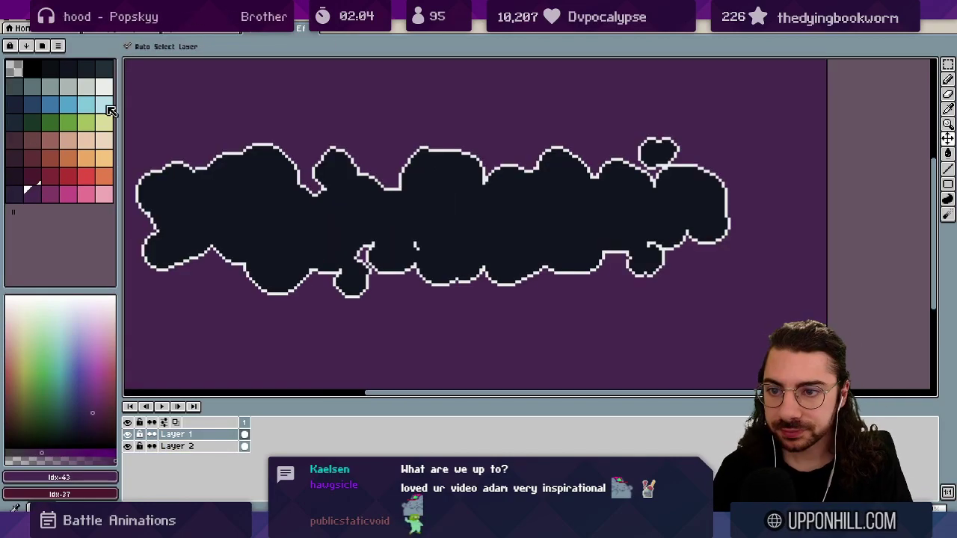
left_click_drag(107, 107, 68, 105)
left_click_drag(104, 159, 68, 158)
mouse_move(188, 189)
left_mouse_down()
mouse_move(456, 218)
mouse_move(703, 210)
left_mouse_up()
key("x")
key("z")
scroll(441, 243, "down", 5)
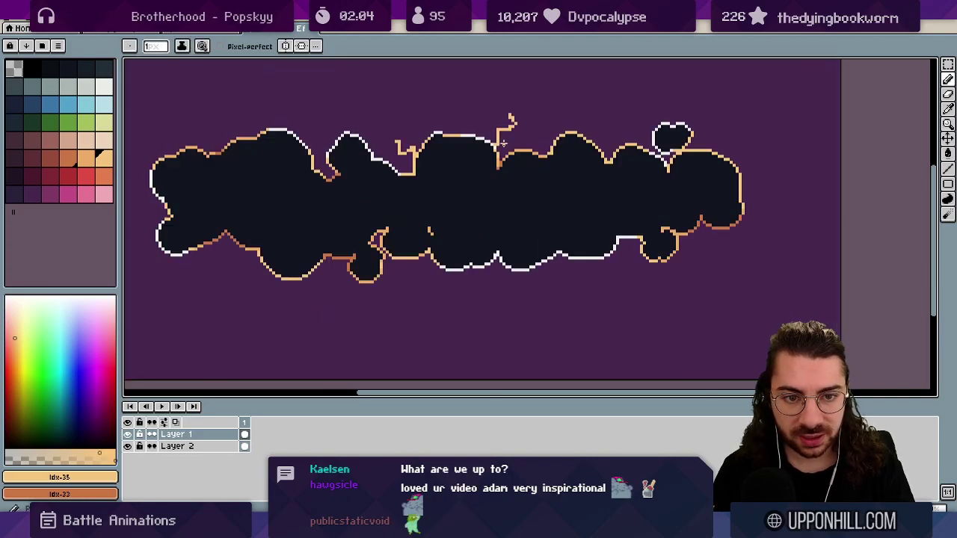
Draw jagged lightning strands branching off the cloud's corners and edges in dark orange, yellow and white.
left_click(682, 234, "alt")
left_click_drag(695, 230, 732, 318)
key("z")
scroll(575, 254, "down", 3)
scroll(575, 254, "up", 2)
left_click_drag(378, 178, 366, 155)
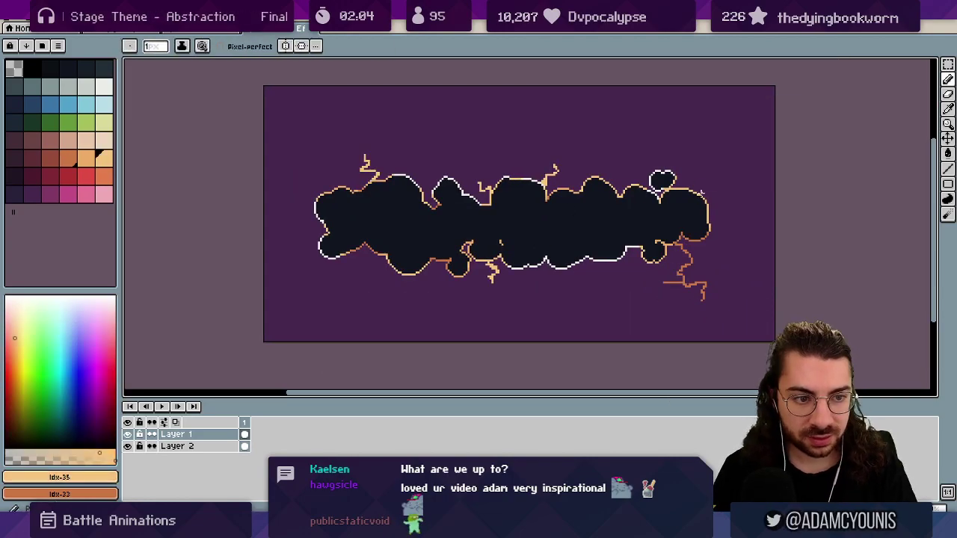
left_click_drag(701, 192, 733, 172)
key("z")
scroll(342, 243, "up", 1)
key("b")
left_click_drag(332, 252, 292, 295)
scroll(323, 272, "down", 2)
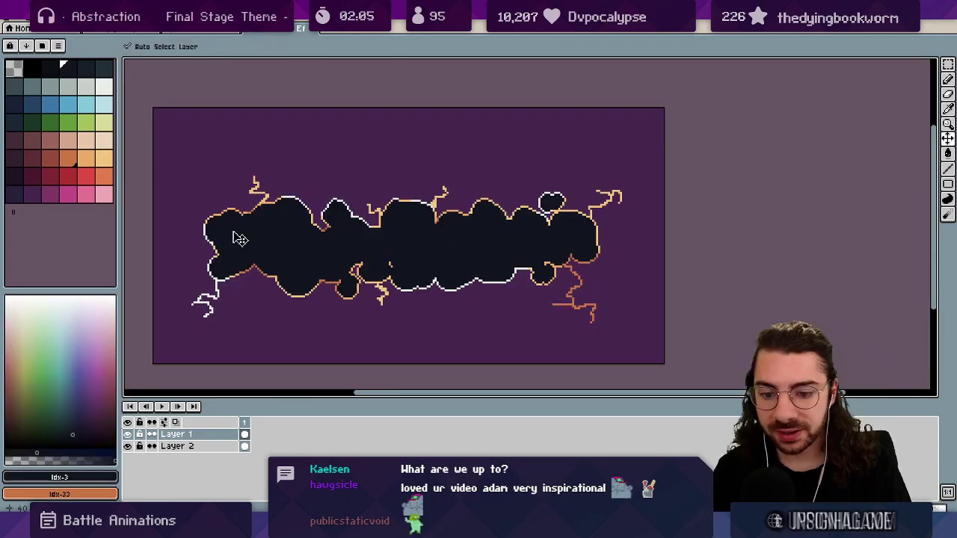
Add a new layer and scatter light blue stars and single-pixel dots across the dark cloud.
key("shift+n")
left_click(86, 105)
scroll(245, 251, "up", 3)
left_click_drag(238, 223, 243, 237)
scroll(497, 231, "down", 2)
scroll(740, 232, "up", 2)
left_click_drag(741, 201, 741, 227)
left_click(798, 182)
Scatter small pink and yellow crosses and dots among the blue stars inside the cloud.
left_click(86, 194)
left_click(489, 231)
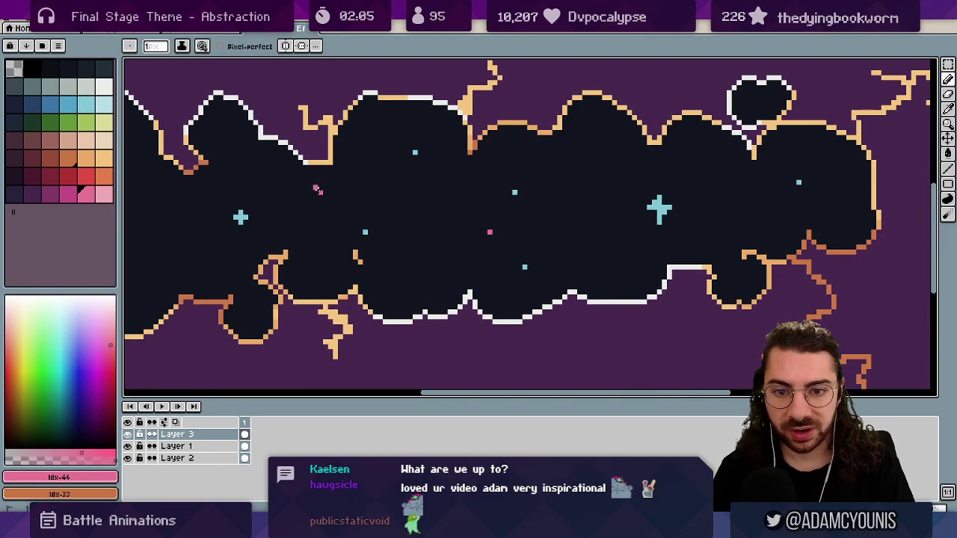
left_click_drag(290, 191, 289, 204)
scroll(290, 198, "down", 4)
left_click(105, 159)
scroll(394, 203, "up", 2)
left_click_drag(394, 195, 393, 205)
left_click(636, 172)
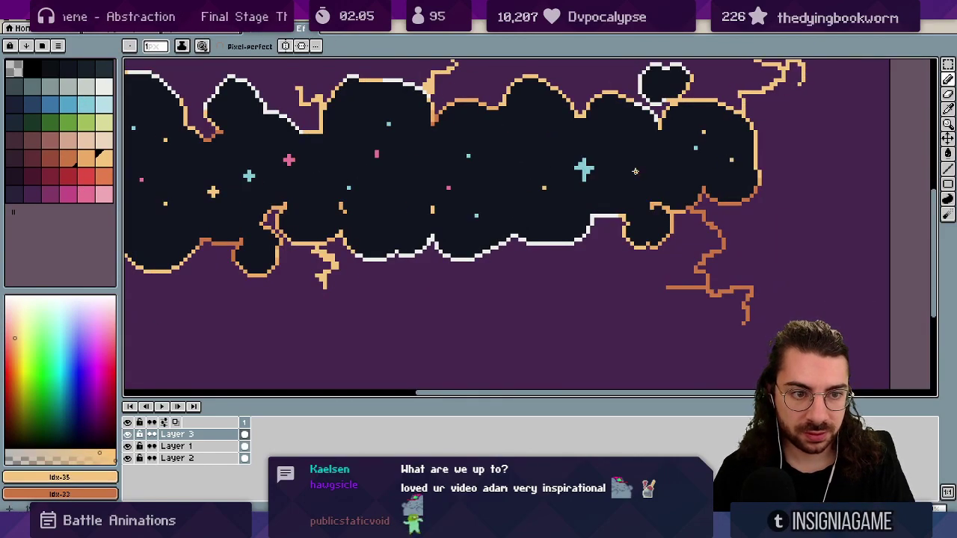
Select the cloud's dark interior on Layer 1 and contract the selection inward from the outline.
scroll(508, 208, "down", 2)
scroll(409, 187, "up", 1)
key("w")
left_click(239, 169)
left_click(273, 106)
key("Return")
key("g")
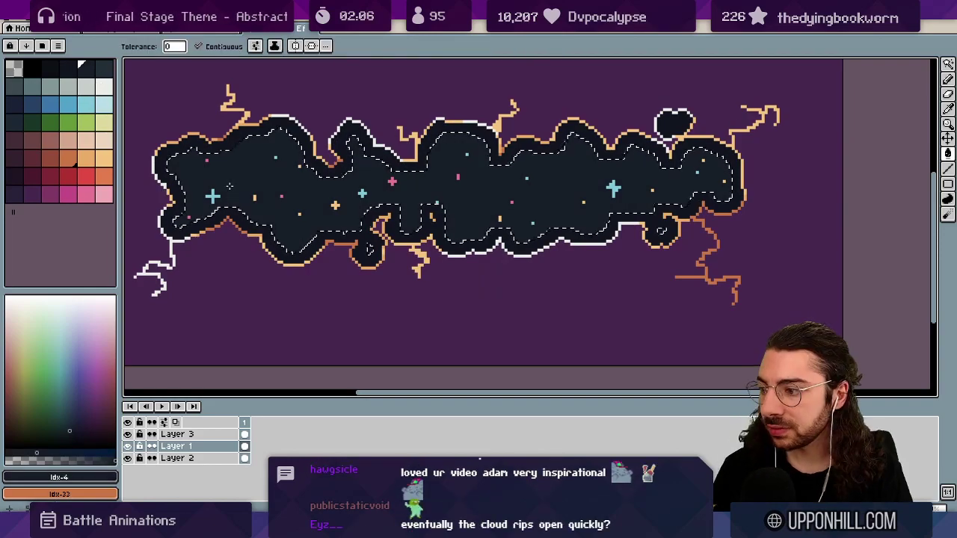
Fill the cloud's centre with near-black and the band along its outline with the slightly lighter Idx-4 shade.
left_click(289, 207)
scroll(288, 207, "down", 2)
scroll(299, 208, "up", 2)
left_click(15, 86)
left_click(187, 232)
left_click(86, 69)
left_click(190, 233)
key("z")
scroll(192, 232, "down", 1)
left_click_drag(293, 184, 305, 187)
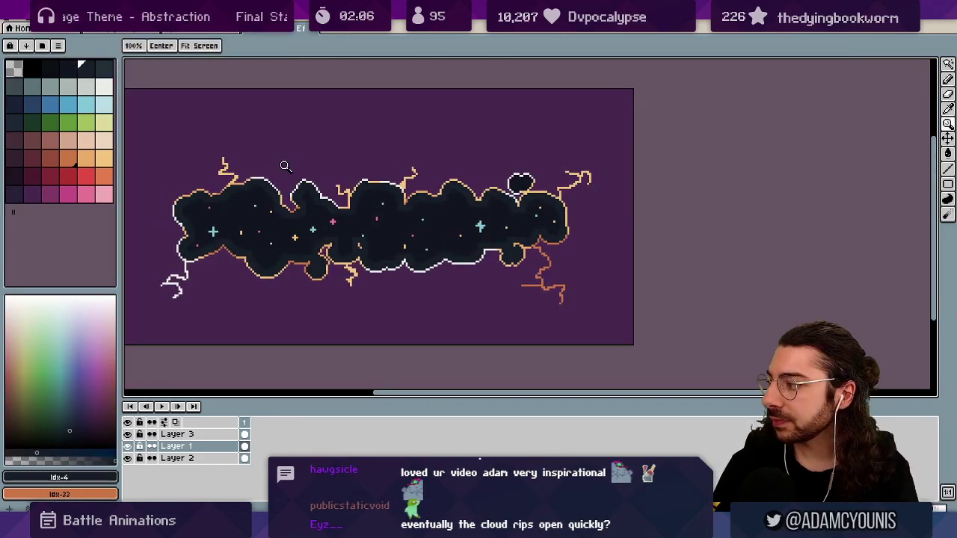
Draw a thin tapering spike out of the cloud's left end, with a dark core and yellow edges.
scroll(527, 205, "down", 2)
scroll(499, 206, "up", 2)
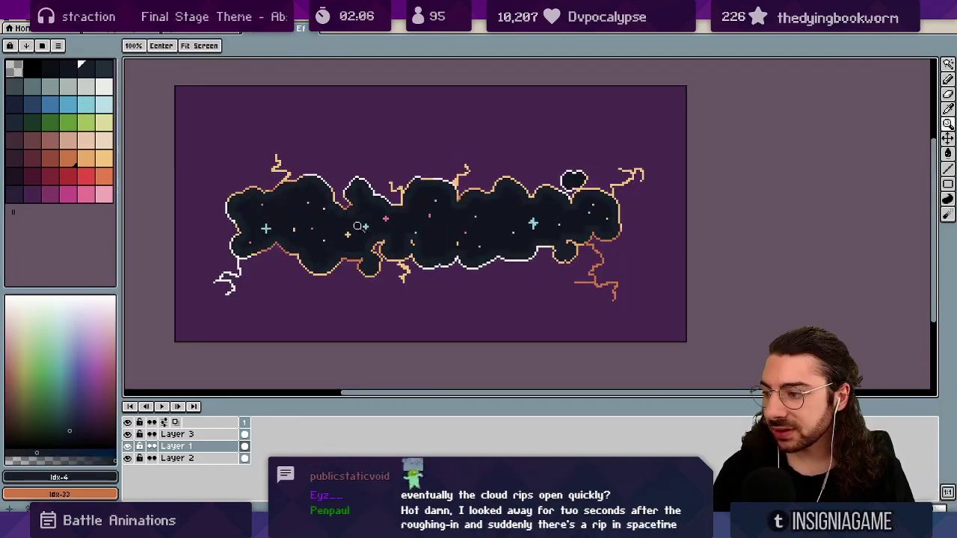
scroll(404, 213, "down", 2)
scroll(304, 214, "up", 3)
key("b")
left_click(339, 247, "alt")
mouse_move(332, 236)
left_mouse_down()
mouse_move(219, 242)
mouse_move(250, 238)
left_mouse_up()
left_click(340, 230, "alt")
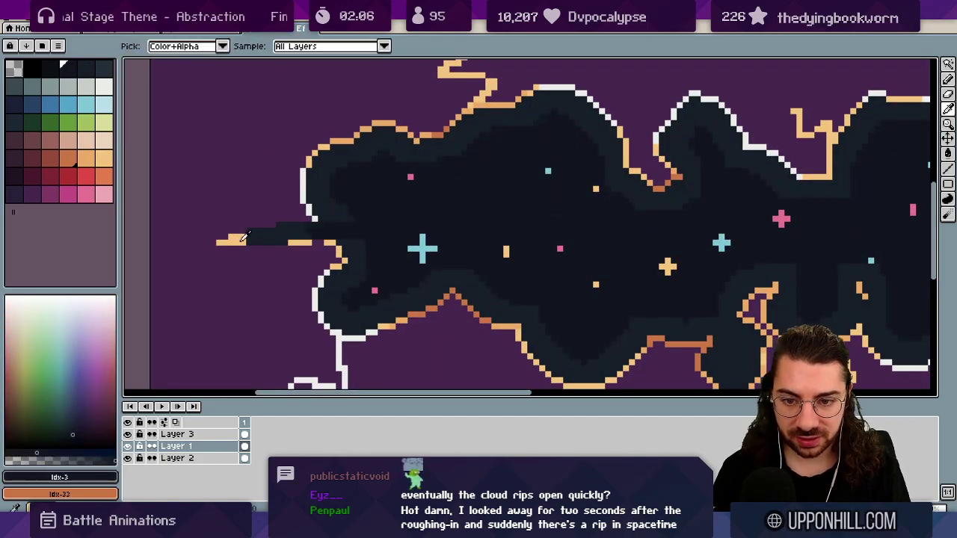
left_click(232, 243, "alt")
left_click_drag(310, 219, 243, 230)
Draw a matching thin spike with a dark core and yellow edges out of the cloud's right end.
key("z")
scroll(354, 209, "down", 3)
scroll(523, 227, "up", 3)
key("b")
left_click_drag(487, 226, 553, 233)
left_click(481, 231, "alt")
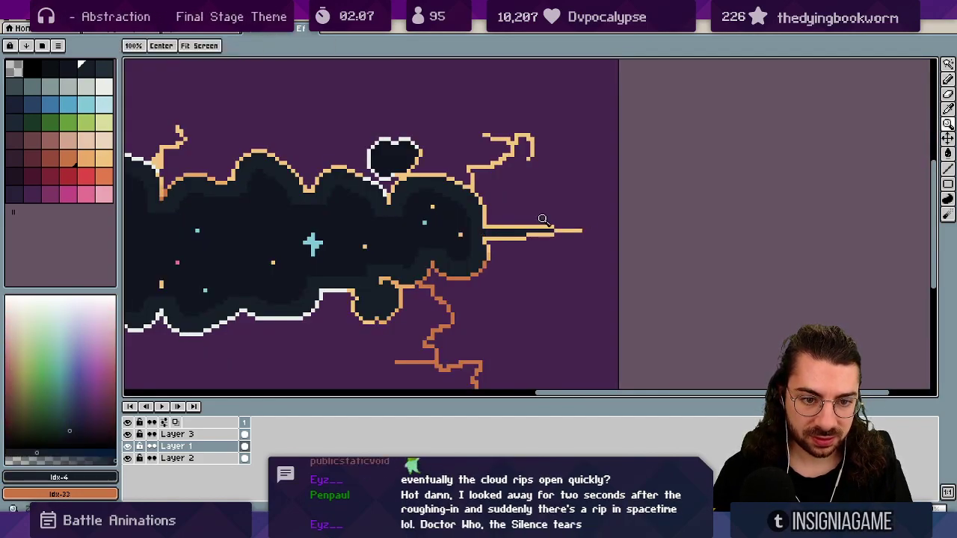
Erase the outline around the base of the left spike with a 3 px eraser and redraw the edge.
scroll(546, 222, "down", 3)
scroll(497, 215, "up", 2)
scroll(261, 248, "up", 2)
key("e")
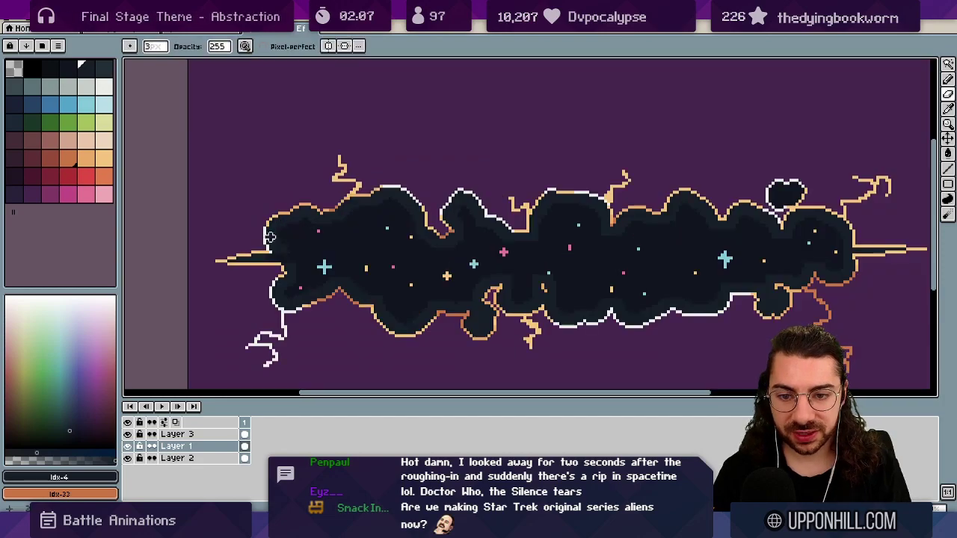
left_click_drag(265, 240, 316, 240)
left_click(266, 250, "alt")
key("b")
left_click_drag(268, 249, 327, 245)
scroll(327, 244, "down", 4)
scroll(450, 199, "up", 4)
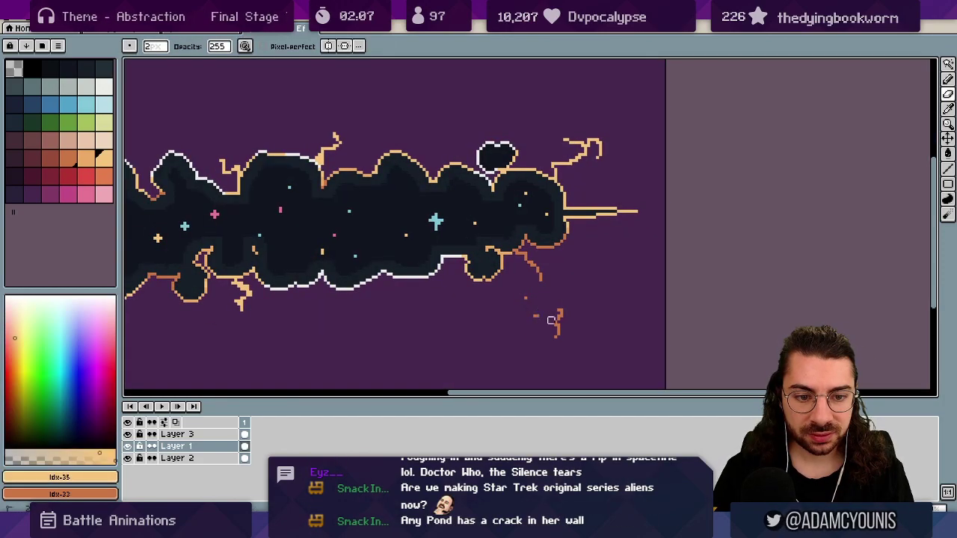
Redraw the missing part of the orange lightning tendril below the cloud's right end.
left_click(545, 269, "alt")
scroll(544, 269, "down", 3)
scroll(538, 269, "up", 3)
scroll(532, 281, "up", 2)
key("b")
left_click(602, 245, "alt")
left_click_drag(562, 272, 484, 256)
scroll(563, 265, "down", 4)
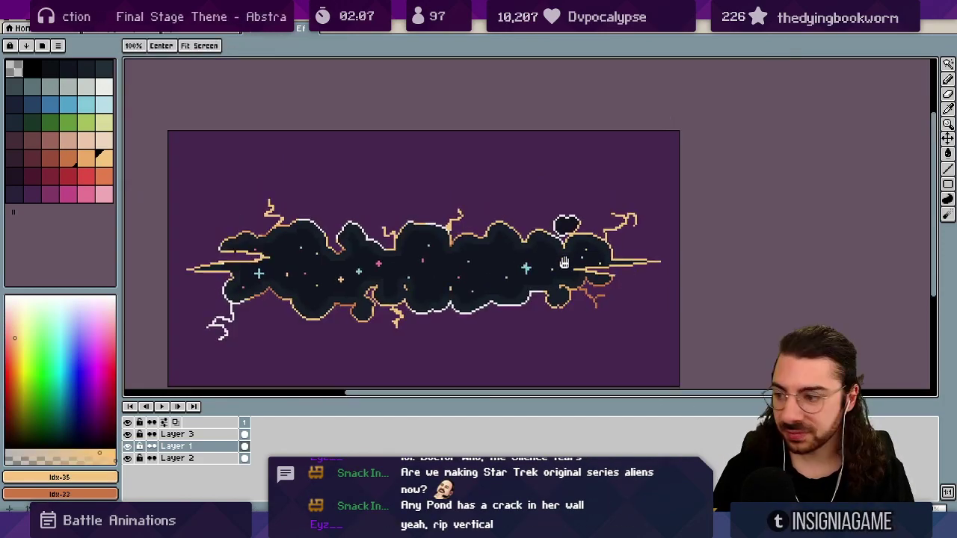
scroll(519, 270, "up", 3)
scroll(519, 273, "down", 3)
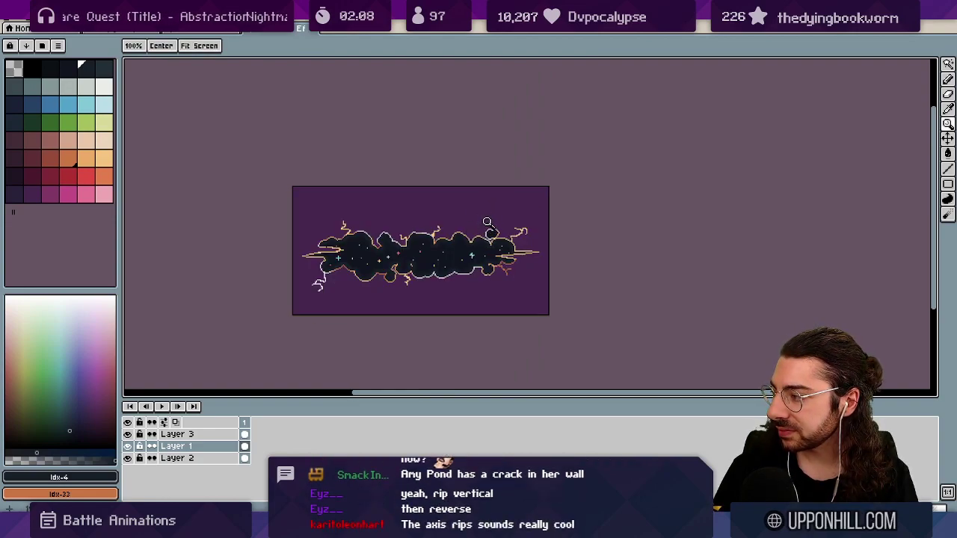
scroll(327, 255, "up", 4)
left_click(348, 221, "alt")
scroll(331, 218, "down", 4)
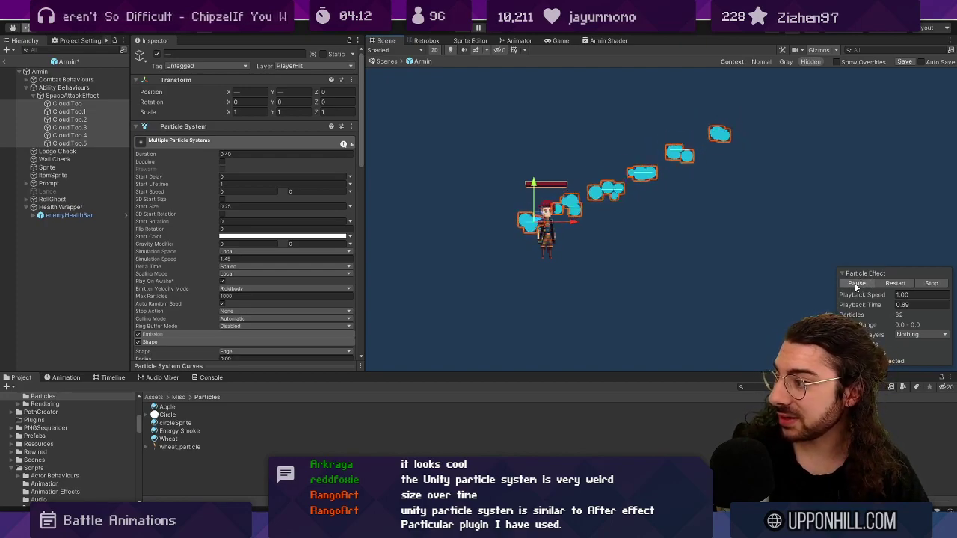
Switch to Unity and pause the preview of the SpaceAttackEffect cloud particle systems.
left_click(855, 285)
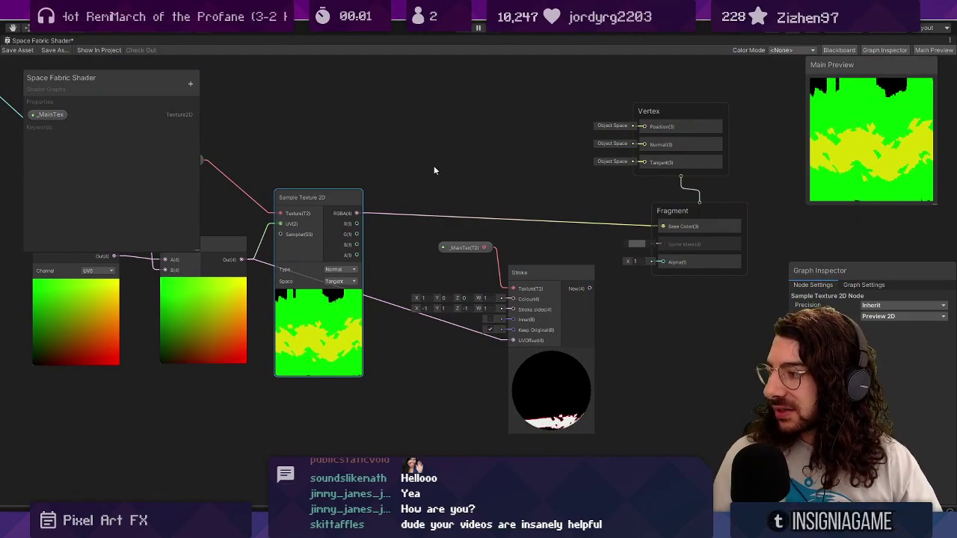
Look over the whole node network of the Space Fabric Shader graph.
scroll(462, 203, "down", 5)
left_click_drag(461, 203, 610, 200)
scroll(608, 196, "down", 3)
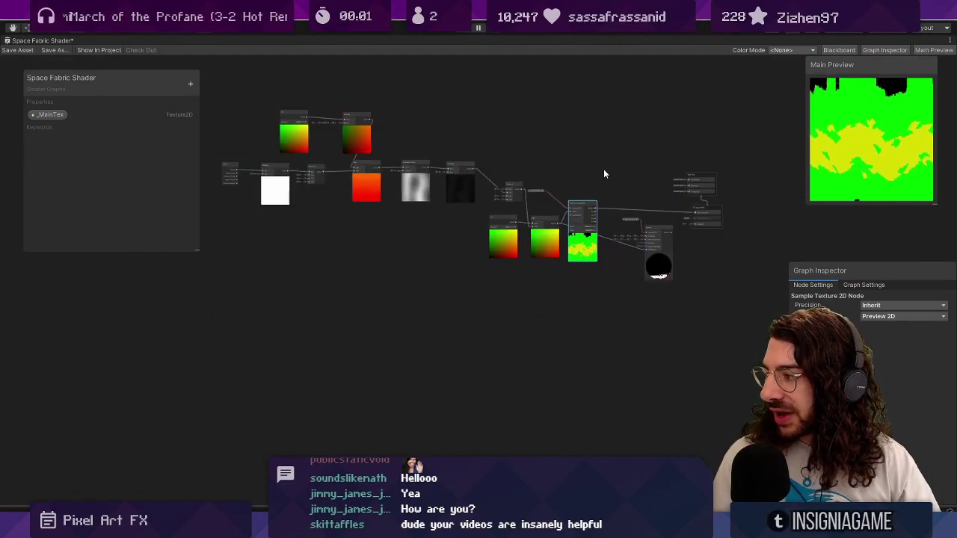
left_click_drag(574, 152, 552, 175)
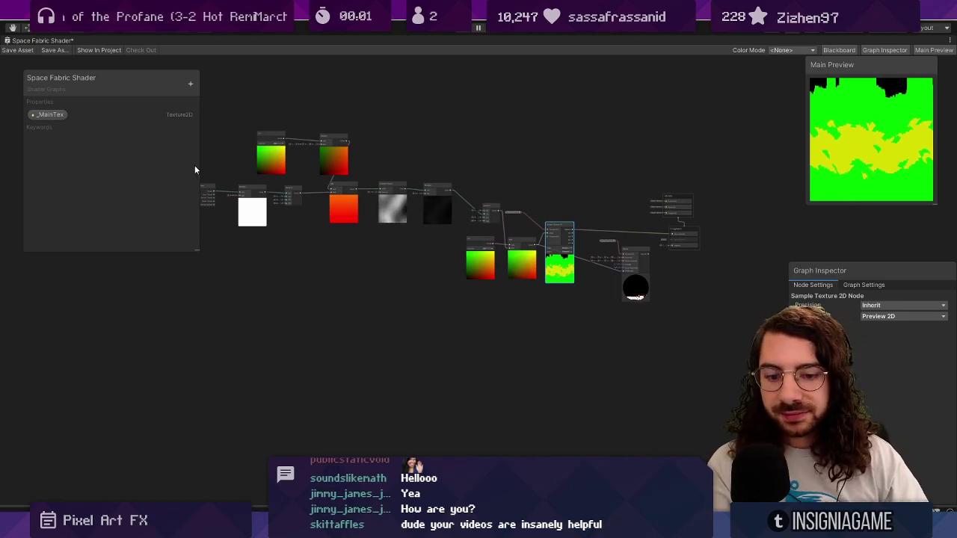
Switch to Aseprite and view the level mockup showing the space-rip attack between the two characters.
key("alt+Tab")
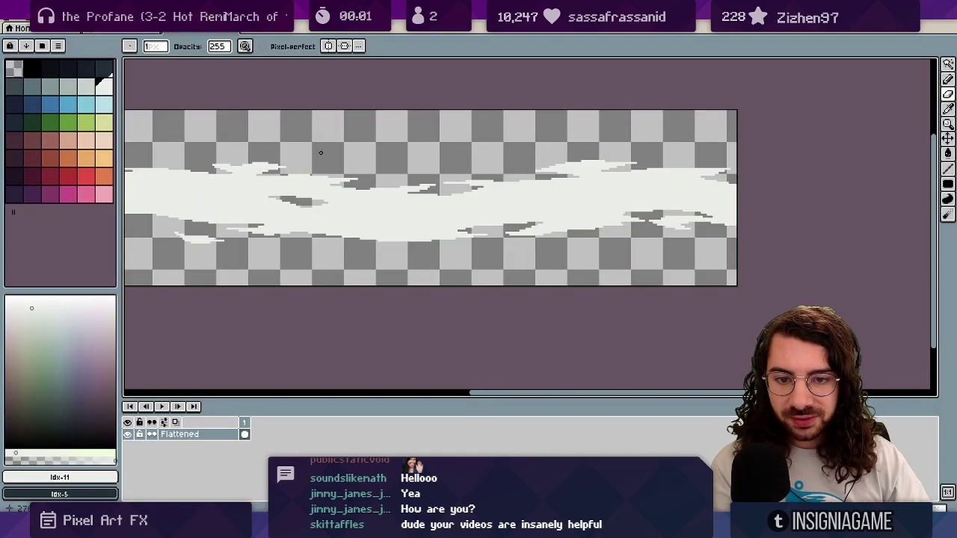
left_click(119, 30)
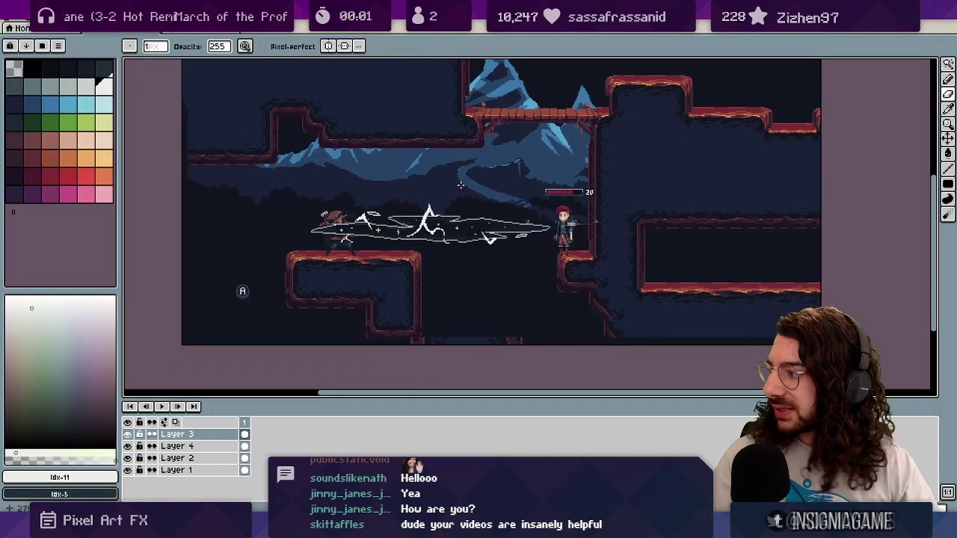
scroll(461, 185, "up", 1)
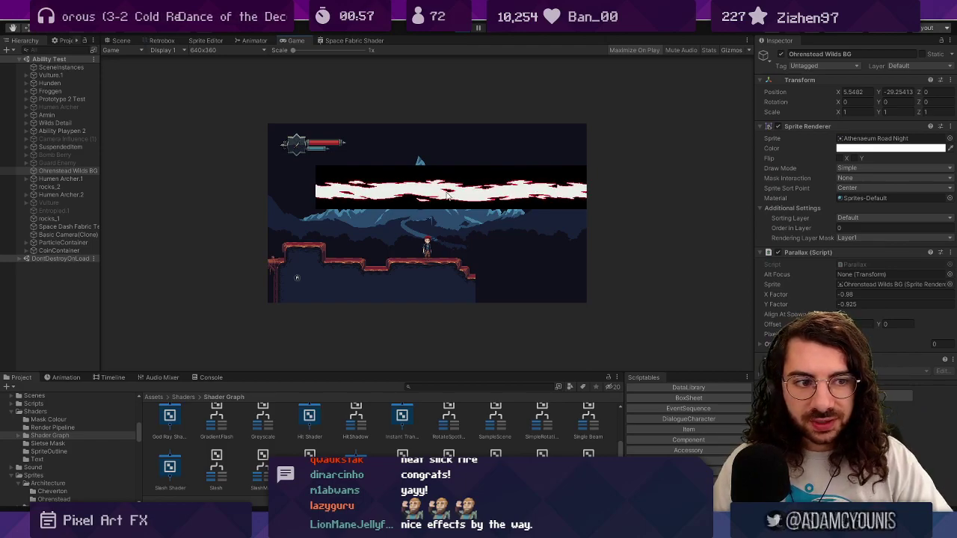
Select the Space Dash Fabric Texture sprite in Unity's Scene view and examine it up close.
key("ctrl+1")
left_click(387, 185)
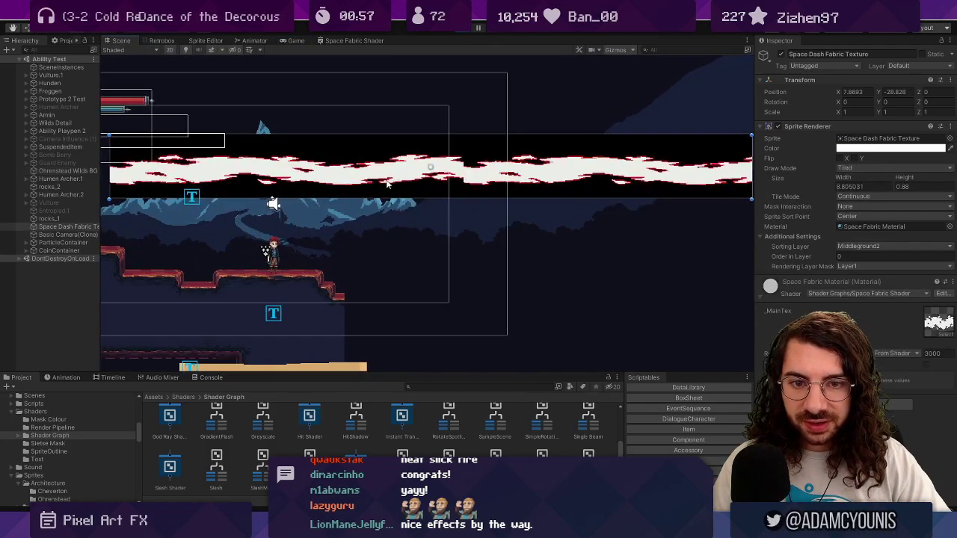
scroll(388, 184, "up", 10)
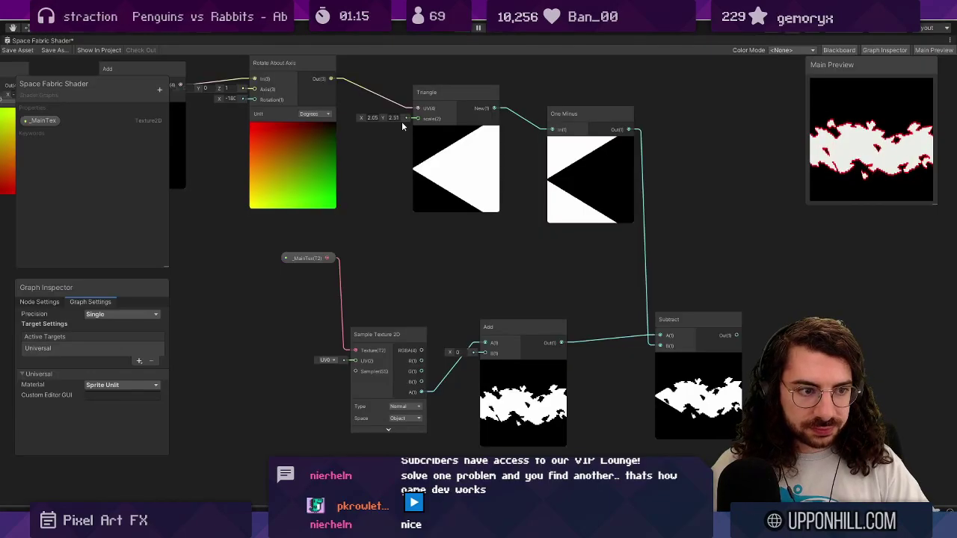
Examine the Subtract node's preview of the rip texture cut by the triangle mask in the Space Fabric Shader graph.
scroll(710, 406, "up", 7)
left_click_drag(572, 375, 458, 305)
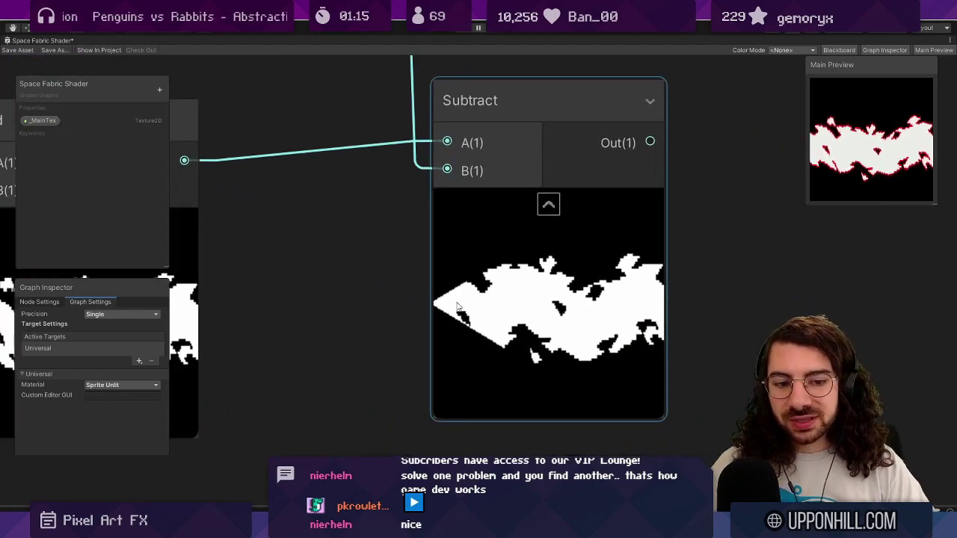
scroll(458, 307, "down", 5)
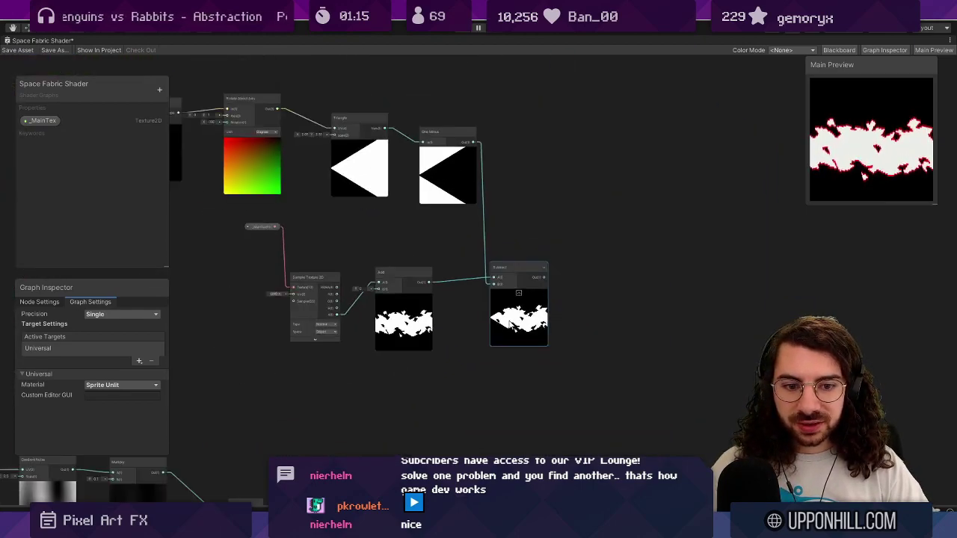
scroll(510, 322, "down", 2)
left_click_drag(511, 322, 543, 323)
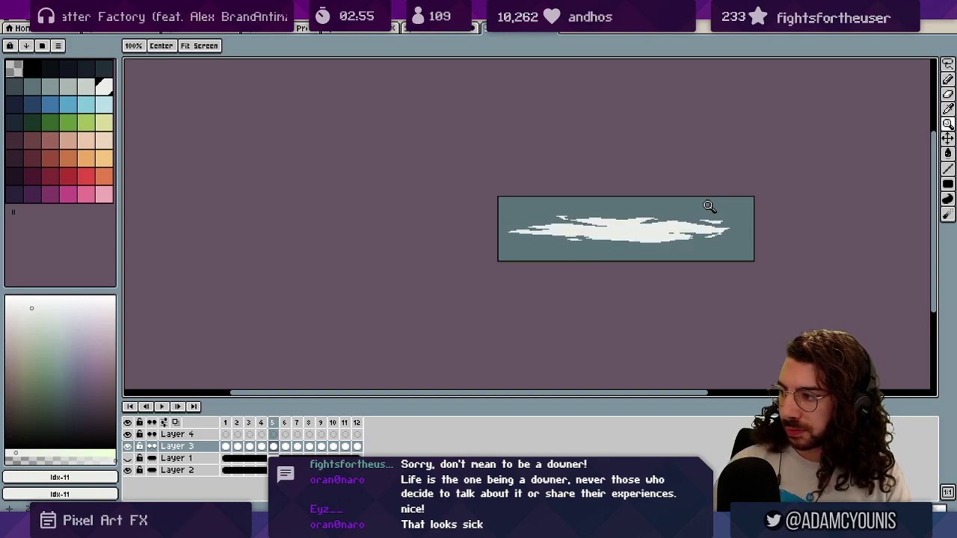
Hide Layer 2 behind the white slash animation in Aseprite and start exporting the sprite.
left_click(127, 469)
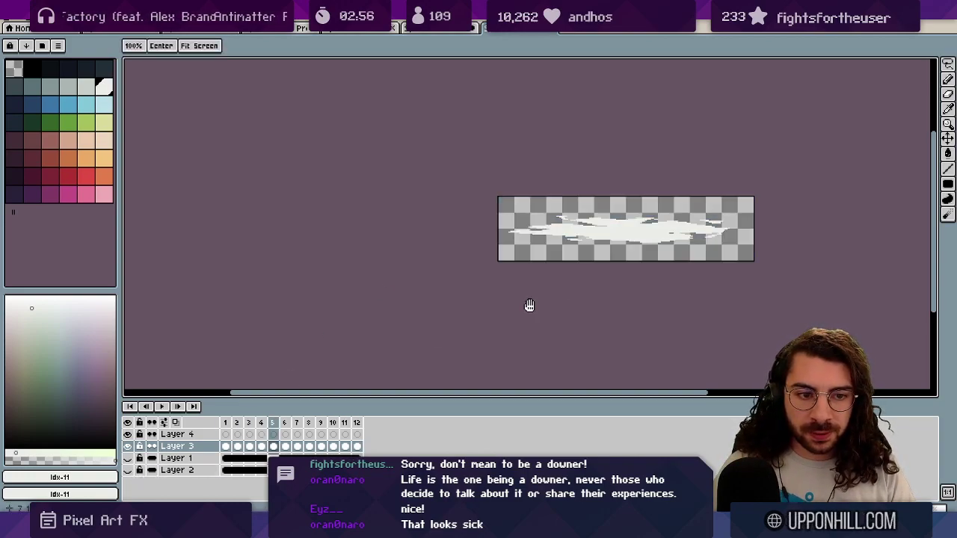
left_click(455, 284)
key("ctrl+alt+shift+s")
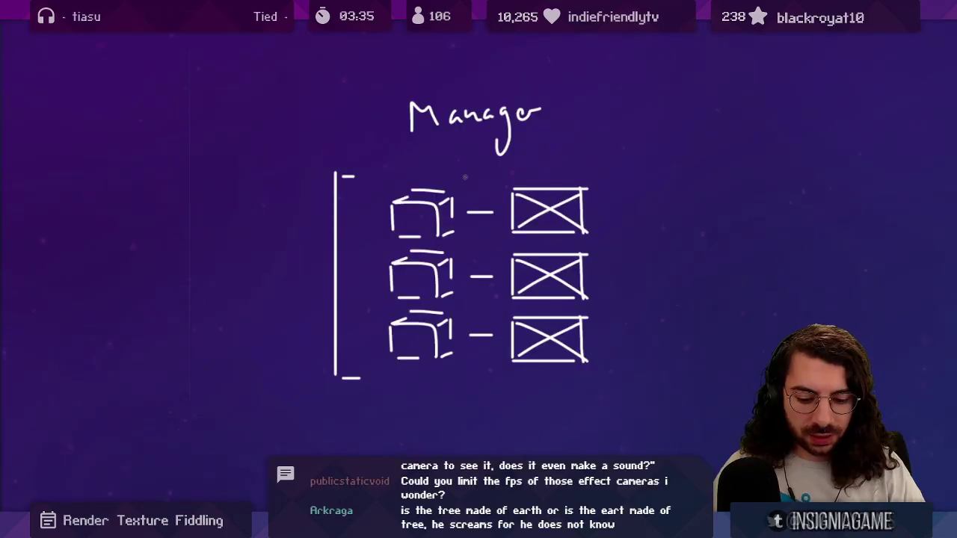
Write "renderTexture" with "material" below it, beside the first camera–quad row of the Manager diagram.
left_click_drag(572, 199, 437, 192)
mouse_move(514, 203)
left_mouse_down()
mouse_move(546, 206)
mouse_move(591, 193)
mouse_move(661, 199)
left_mouse_up()
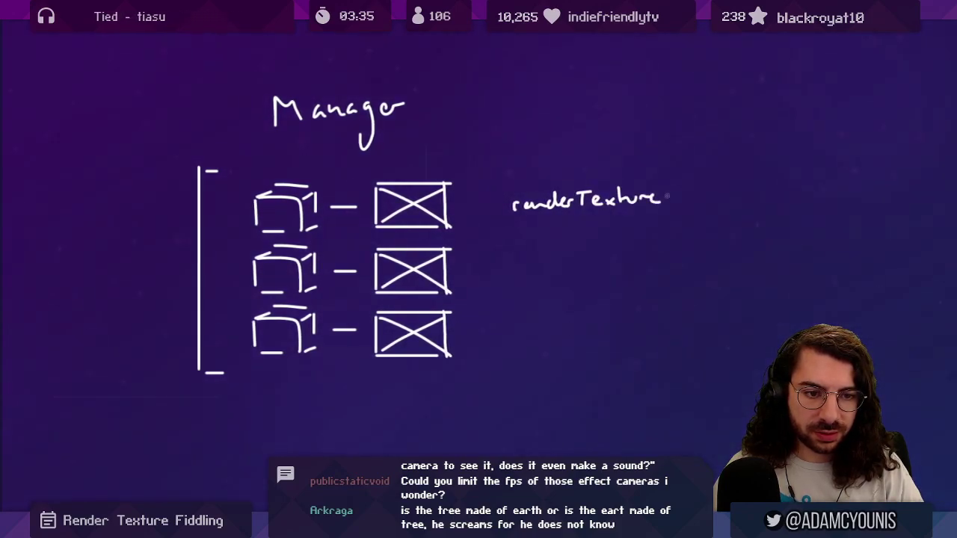
scroll(648, 214, "up", 1)
left_click_drag(501, 223, 525, 236)
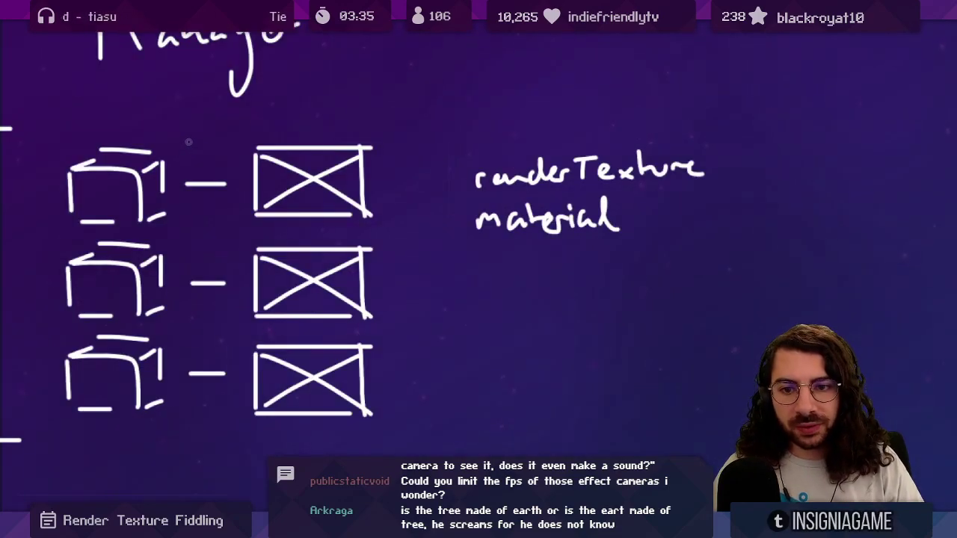
Draw arrows from the first cube to renderTexture, from renderTexture to material, and from material back to the crossed box.
left_click_drag(189, 142, 445, 160)
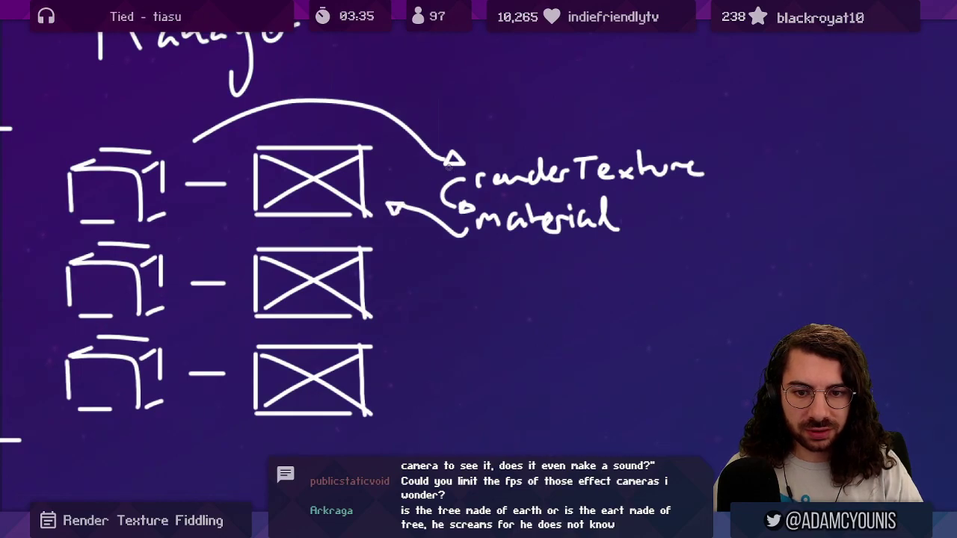
scroll(449, 166, "down", 3)
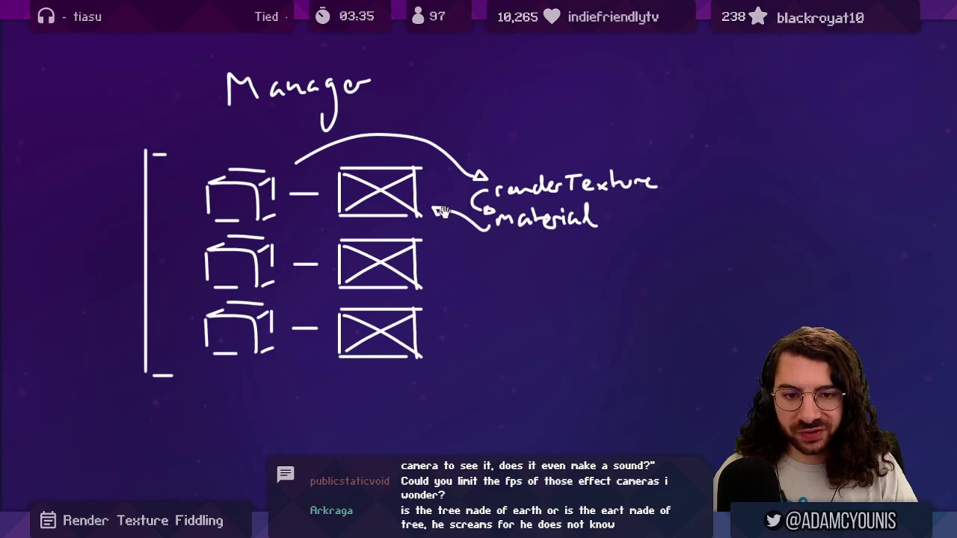
scroll(442, 212, "down", 4)
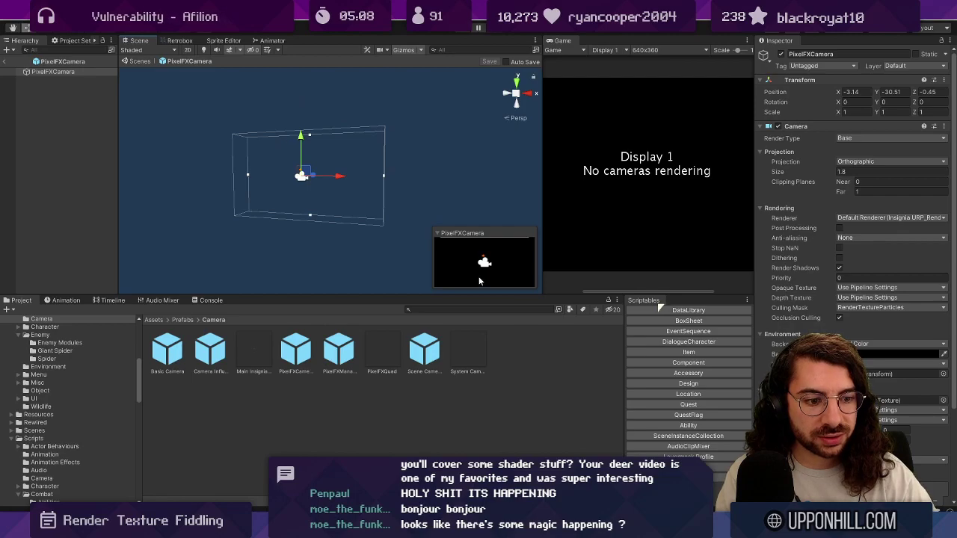
scroll(814, 164, "down", 3)
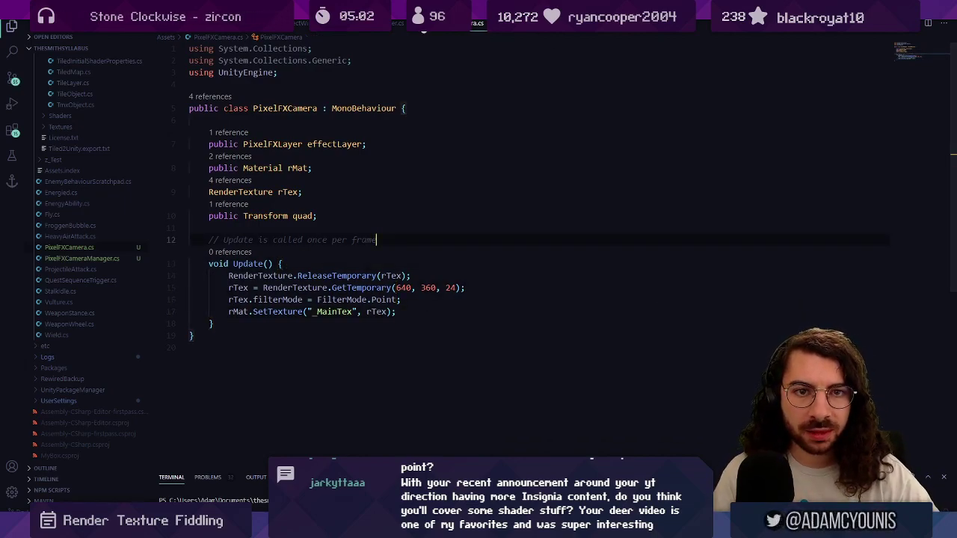
Open PixelFXCameraManager.cs and add a second "cameras[i].quad = newQuad.transform;" line at the end of InstantiateCamera.
left_click(380, 24)
key("Return")
scroll(524, 247, "down", 1)
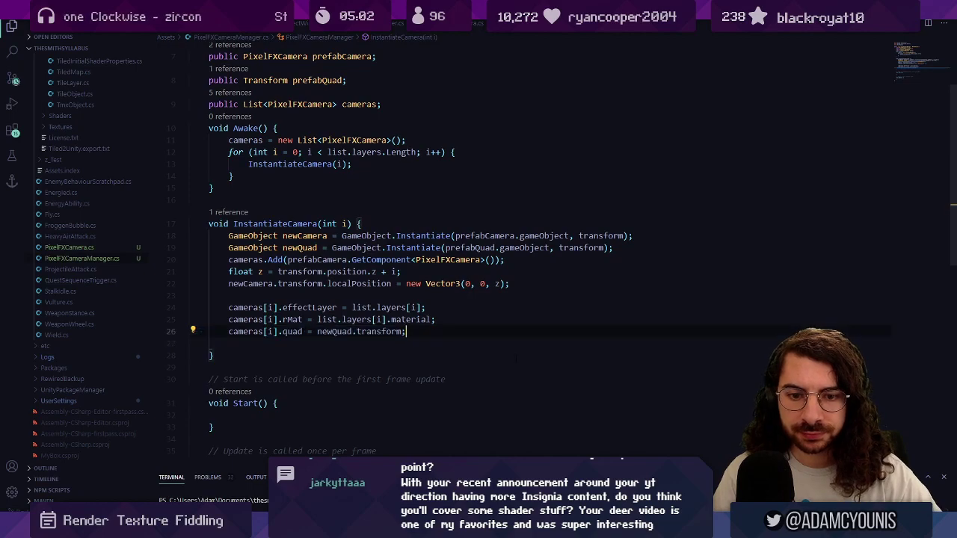
type("cameras[i].quad = newQuad.transform;")
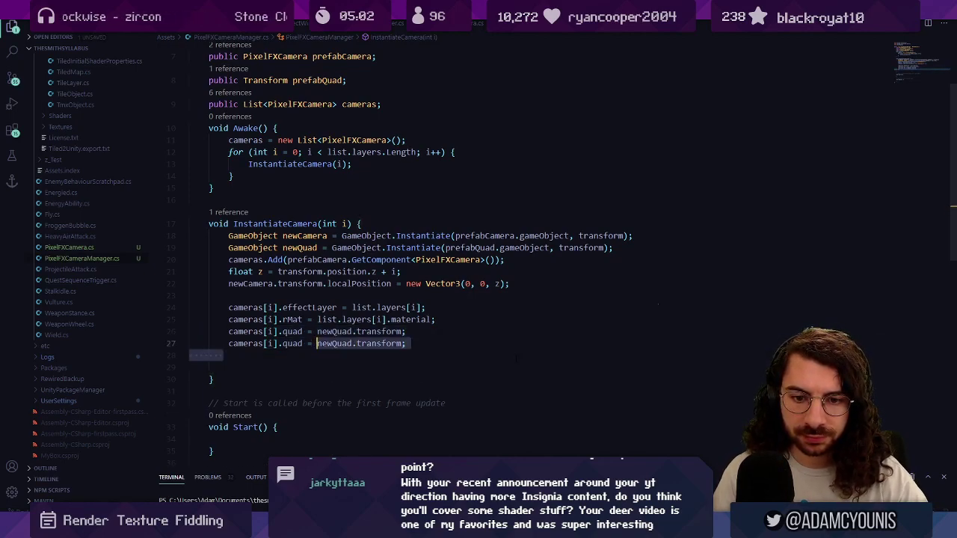
Change the duplicated quad line to "cameras[i].quad.GetComponent<MeshRenderer>".
key("BackSpace")
key("BackSpace")
type(".getc")
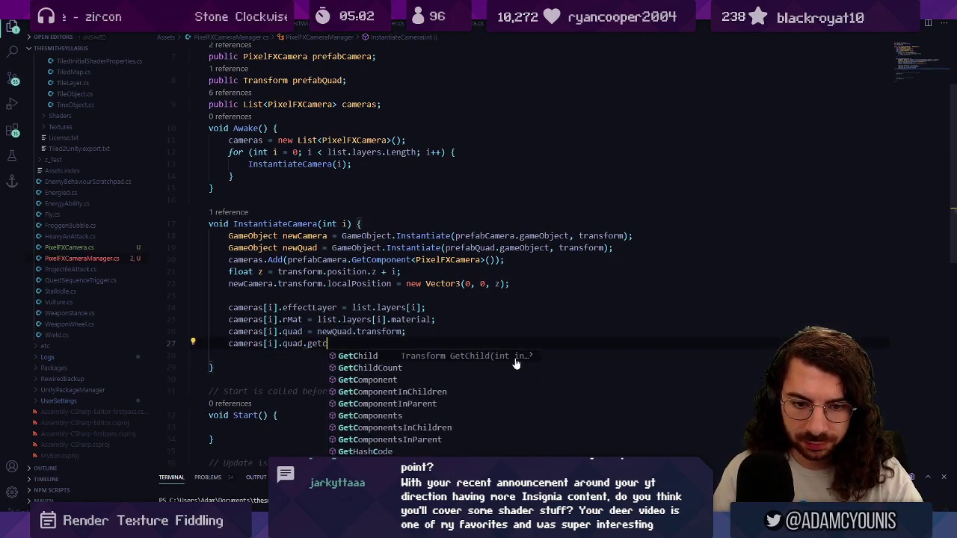
type("om")
key("Tab")
type("<m")
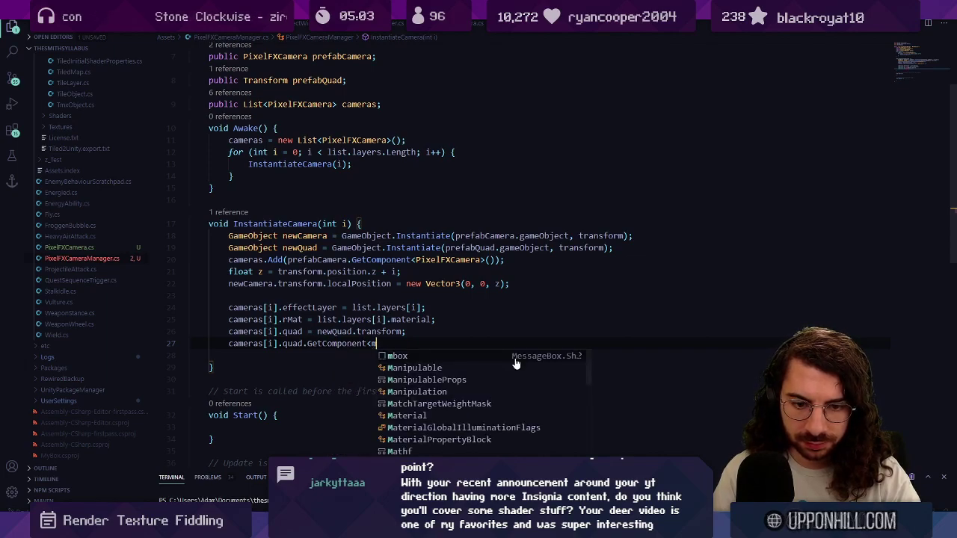
type("eshre")
key("Tab")
type(">")
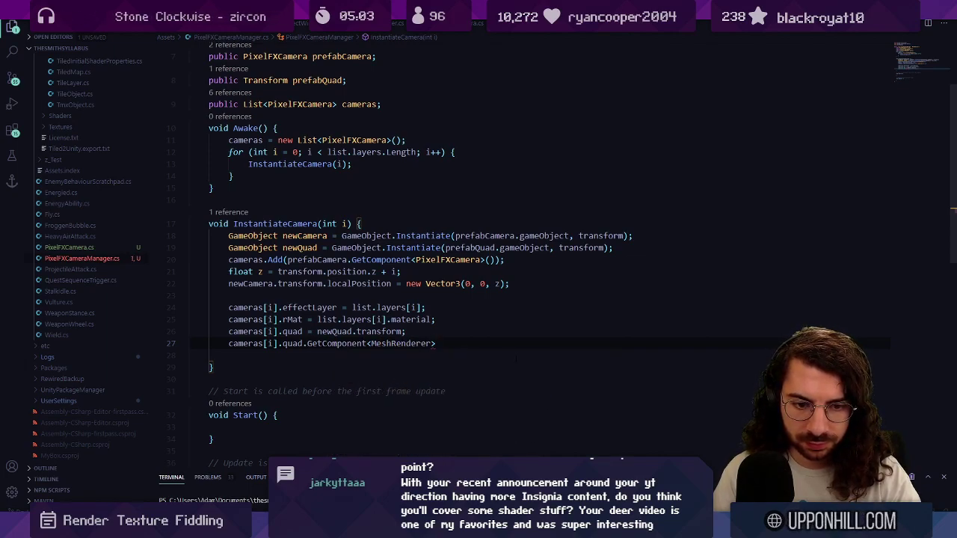
Extend the MeshRenderer line with "().materials" to access the quad's materials.
type("().compo")
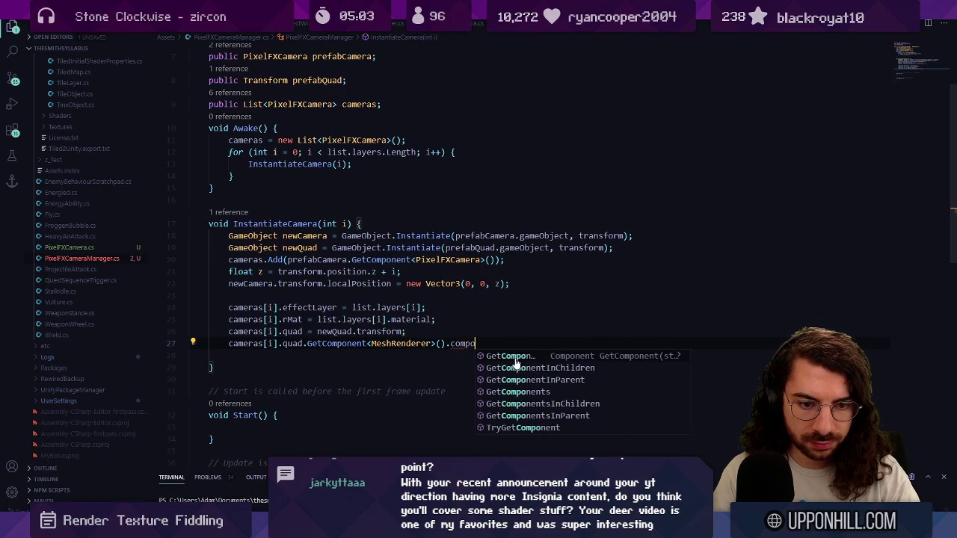
key("BackSpace")
key("BackSpace")
key("BackSpace")
key("BackSpace")
key("BackSpace")
type("materi")
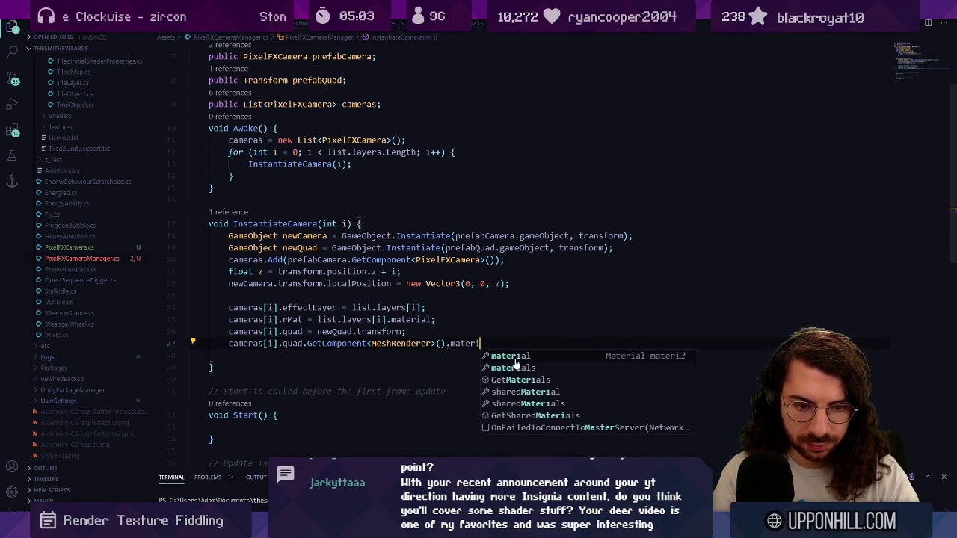
type("als,")
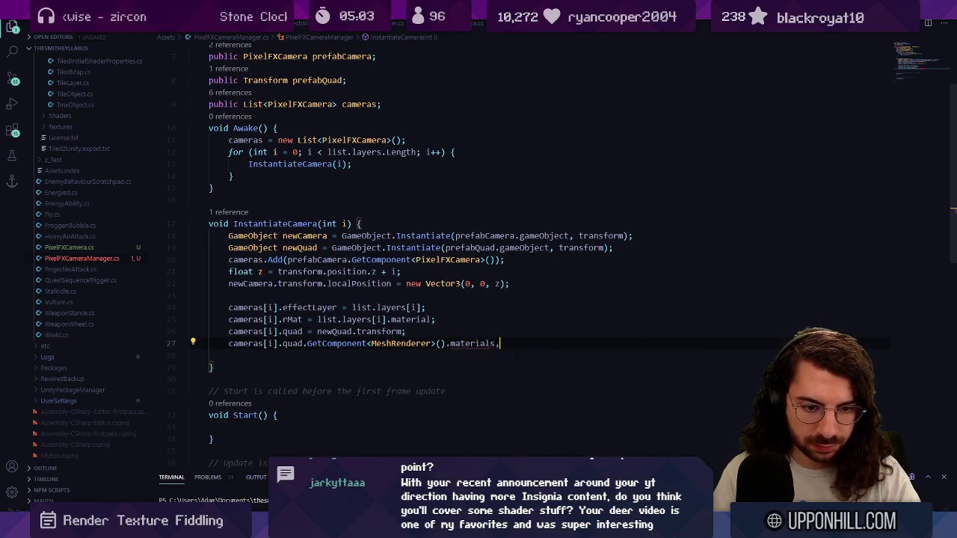
key("BackSpace")
type(".clear")
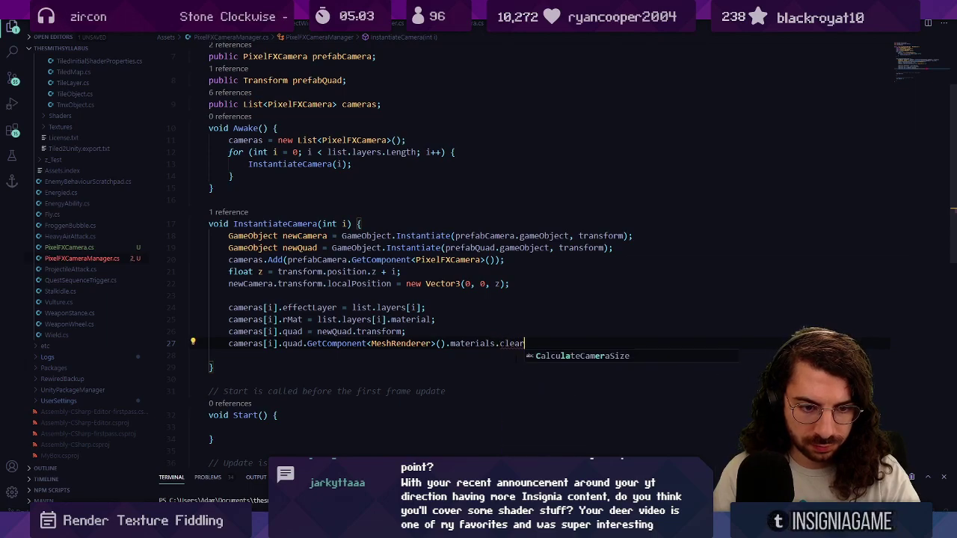
key("BackSpace")
key("BackSpace")
key("BackSpace")
key("BackSpace")
key("BackSpace")
type("e")
key("BackSpace")
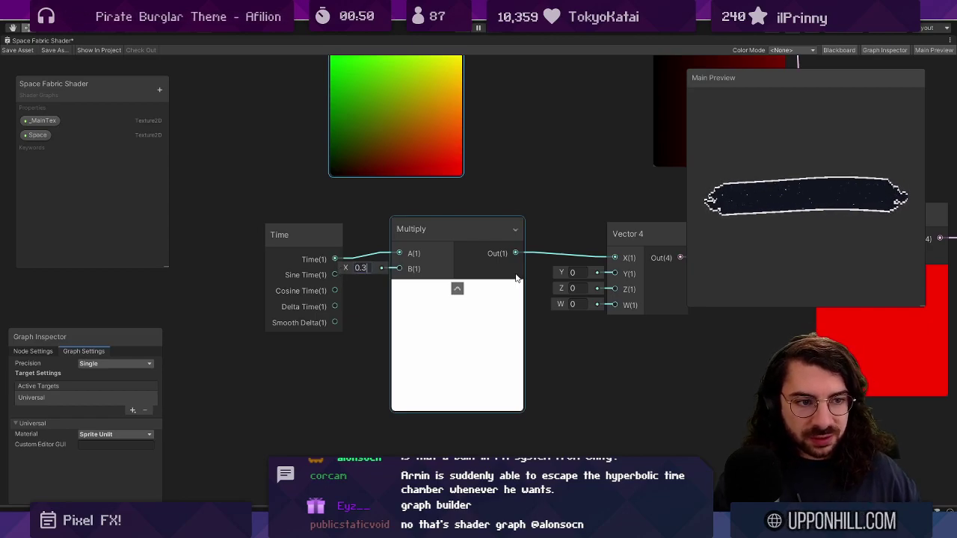
Raise the Gradient Noise node's Scale to about 4.4 in the Space Fabric Shader graph.
left_click_drag(566, 253, 270, 271)
left_click_drag(433, 273, 50, 267)
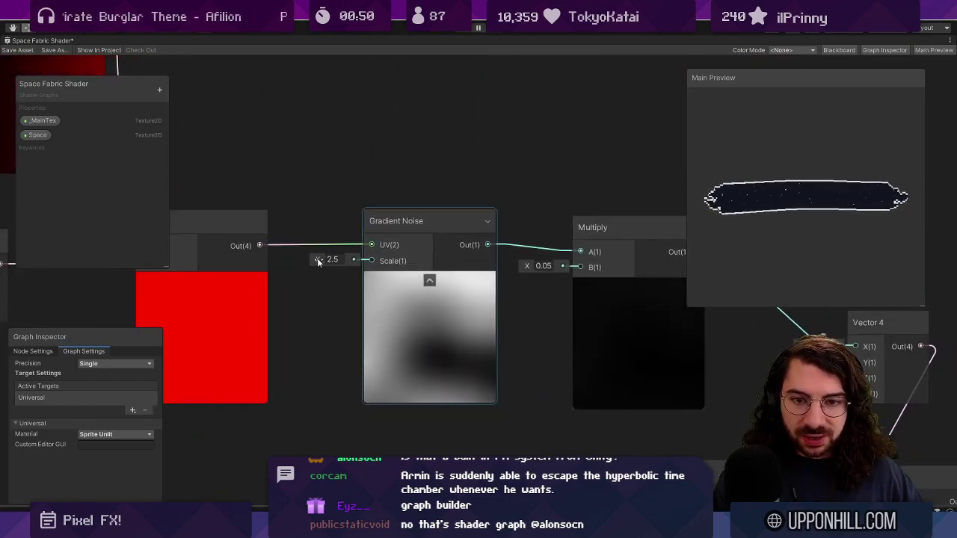
mouse_move(317, 258)
left_mouse_down()
mouse_move(347, 258)
mouse_move(290, 258)
mouse_move(322, 264)
left_mouse_up()
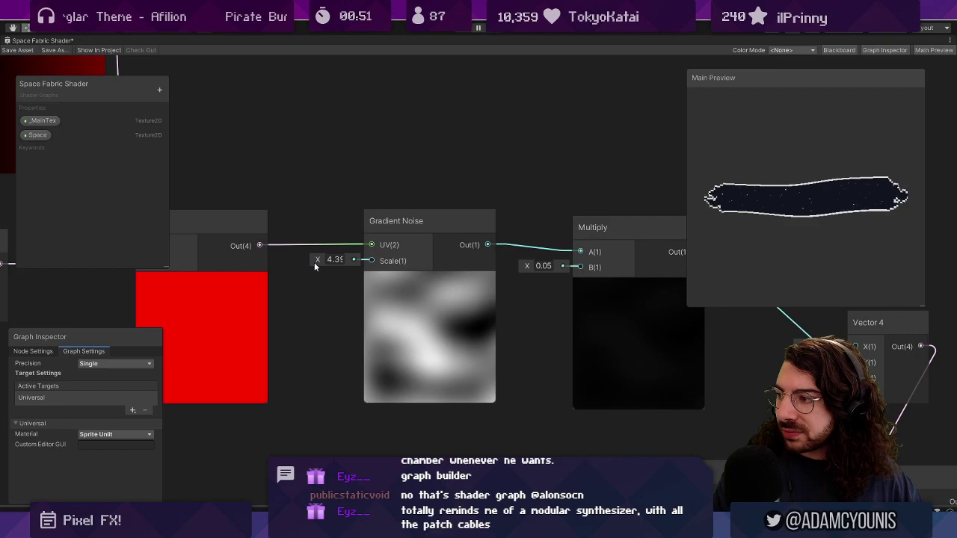
scroll(481, 289, "down", 3)
left_click_drag(332, 302, 624, 284)
left_click_drag(305, 279, 402, 281)
scroll(459, 241, "up", 4)
left_click_drag(290, 274, 376, 263)
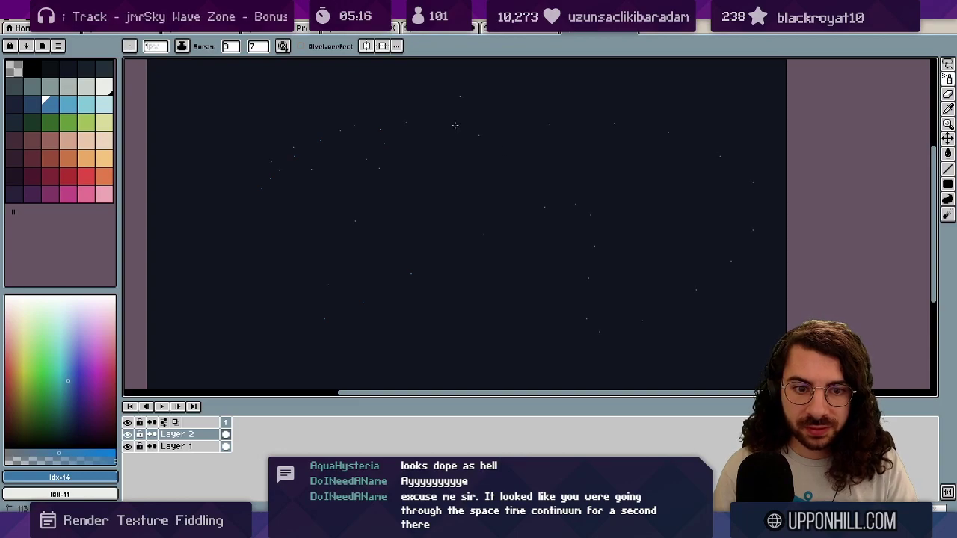
Scatter one-pixel stars across the dark canvas on Layer 2 with the Spray tool, and switch to the Eraser.
left_click_drag(366, 254, 262, 64)
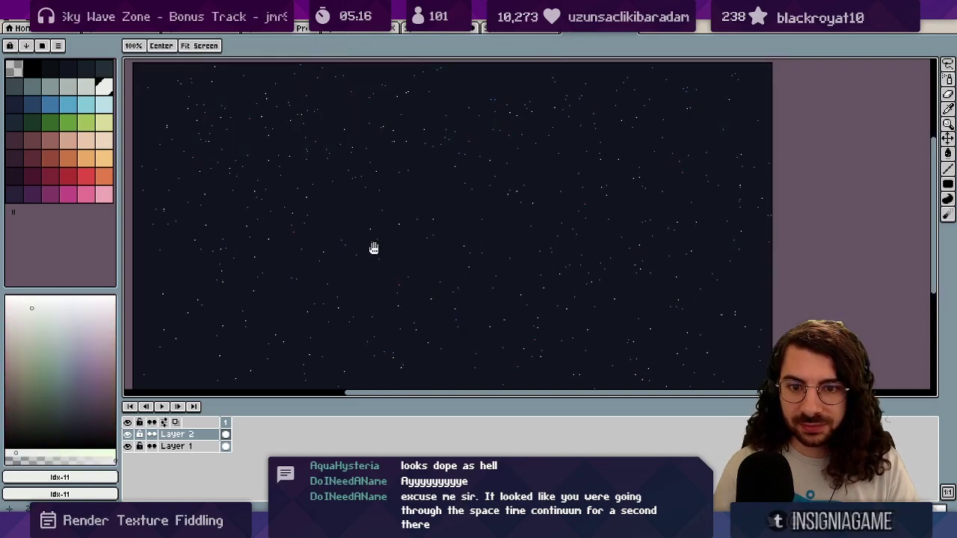
left_click_drag(373, 242, 383, 243)
key("b")
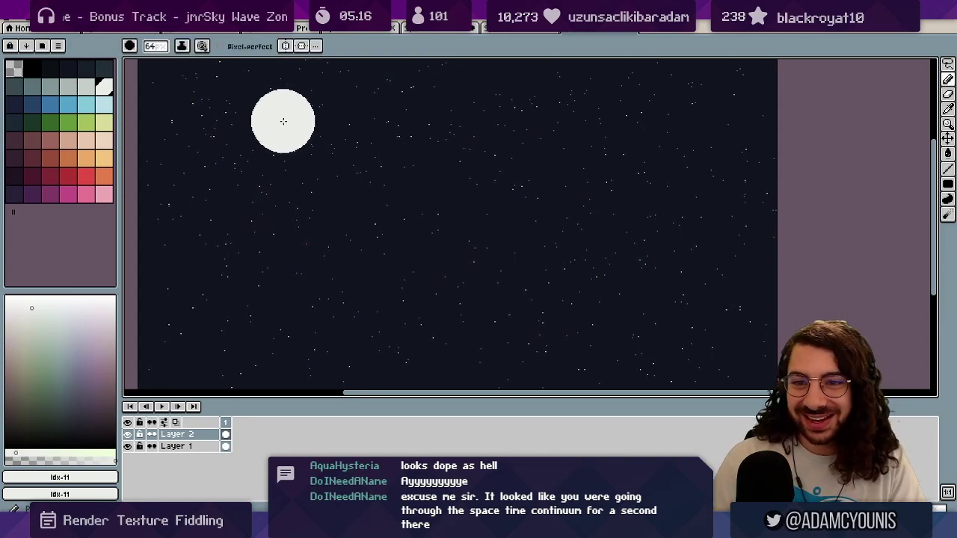
left_click(949, 92)
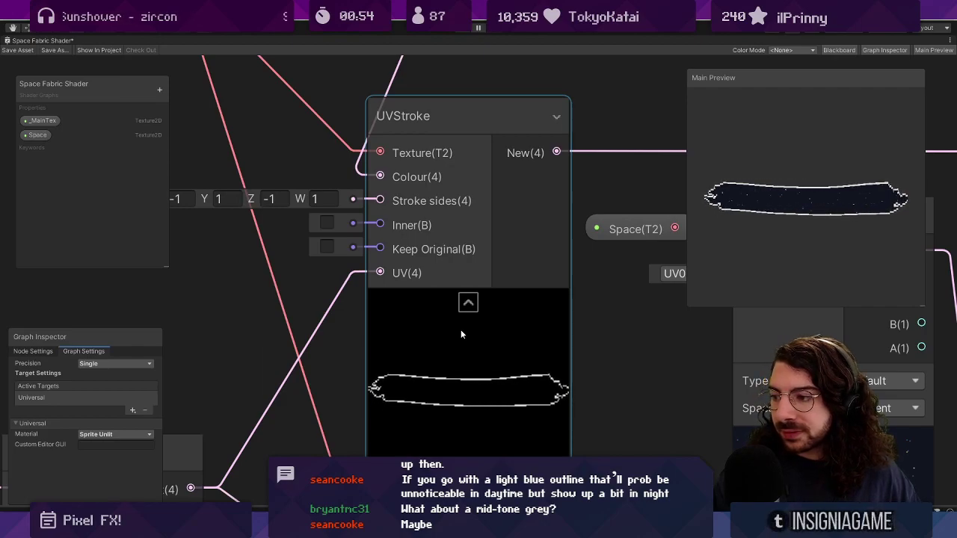
Try the grey A8B5B2 swatch on the Color node feeding UVStroke, and set the outline colour to blue 4F8FBA.
scroll(460, 329, "down", 2)
left_click_drag(351, 313, 425, 332)
left_click_drag(411, 112, 405, 193)
left_click(411, 160)
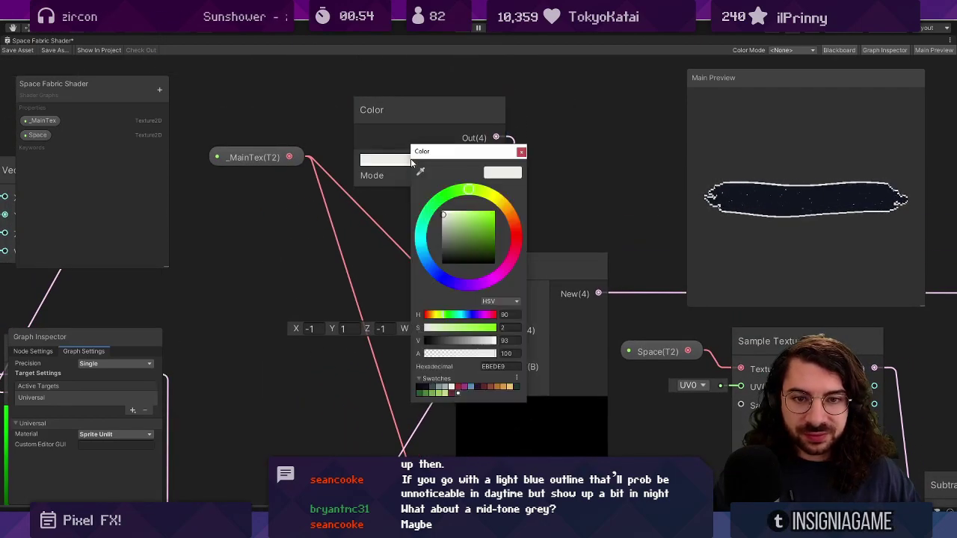
left_click(440, 387)
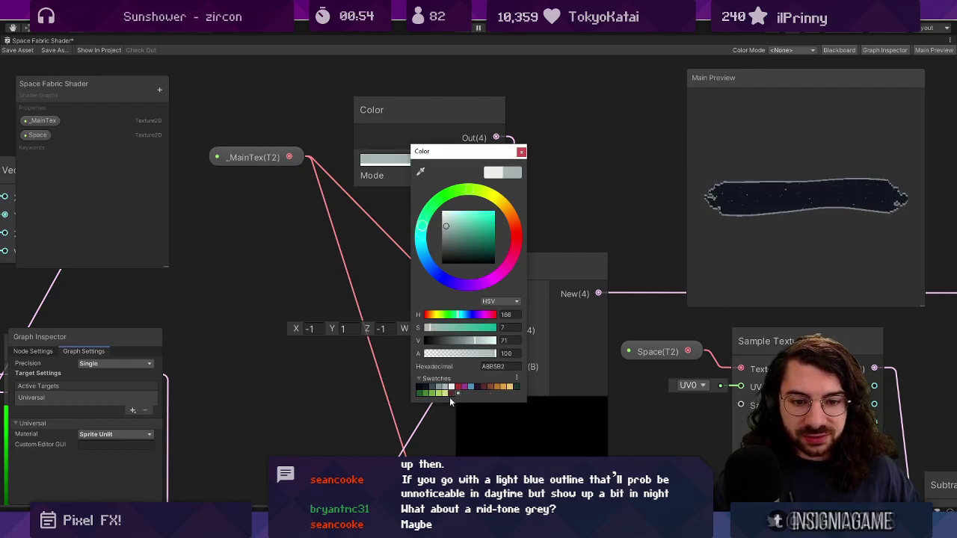
left_click(469, 387)
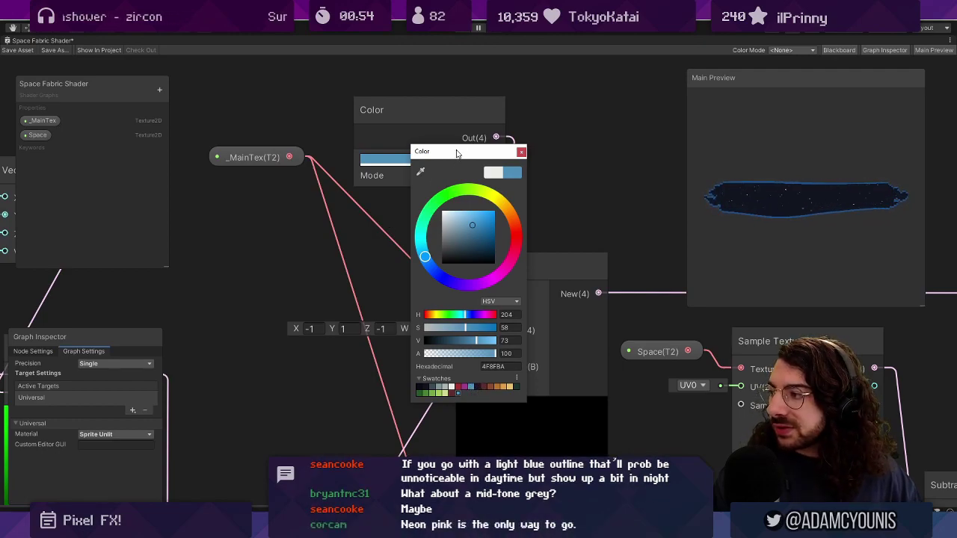
left_click_drag(457, 154, 277, 189)
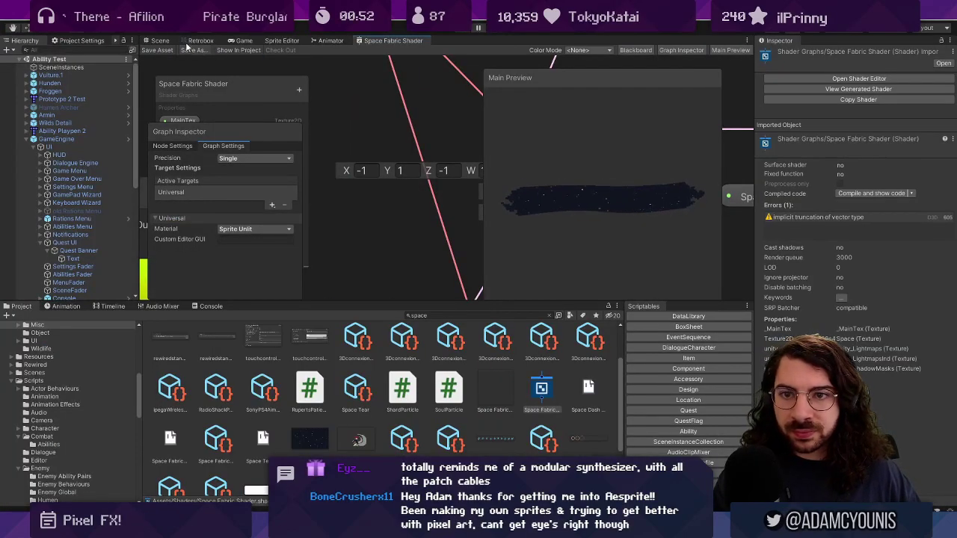
Leave the Space Fabric Shader graph and start play mode to test the outline in the game.
left_click(198, 40)
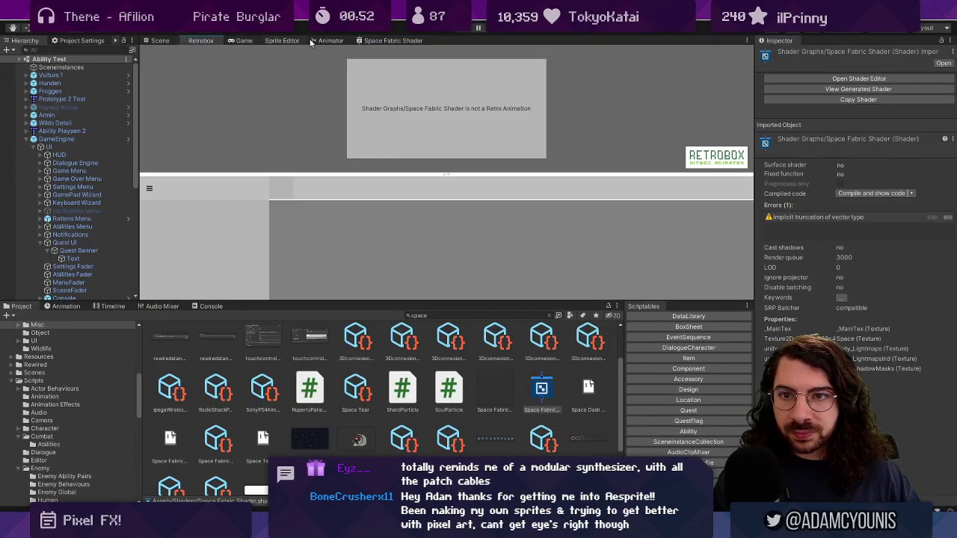
left_click(460, 30)
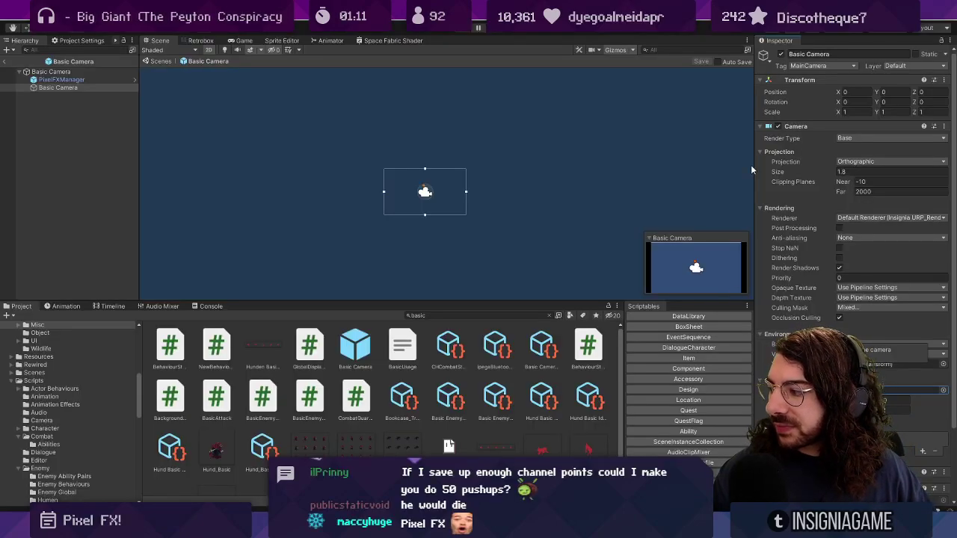
Start play mode and pause it, and return from the Basic Camera prefab to the main scene.
left_click(459, 29)
left_click(476, 29)
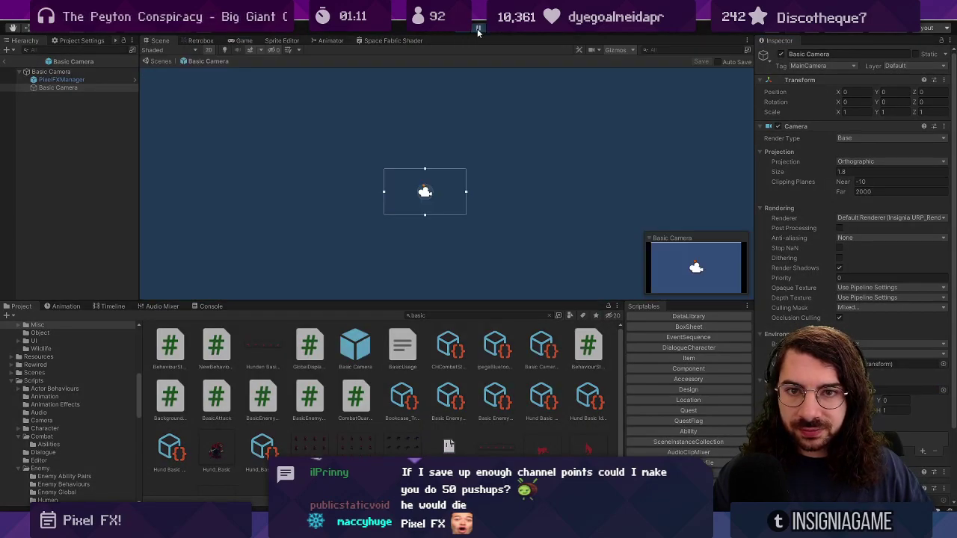
double_click(57, 88)
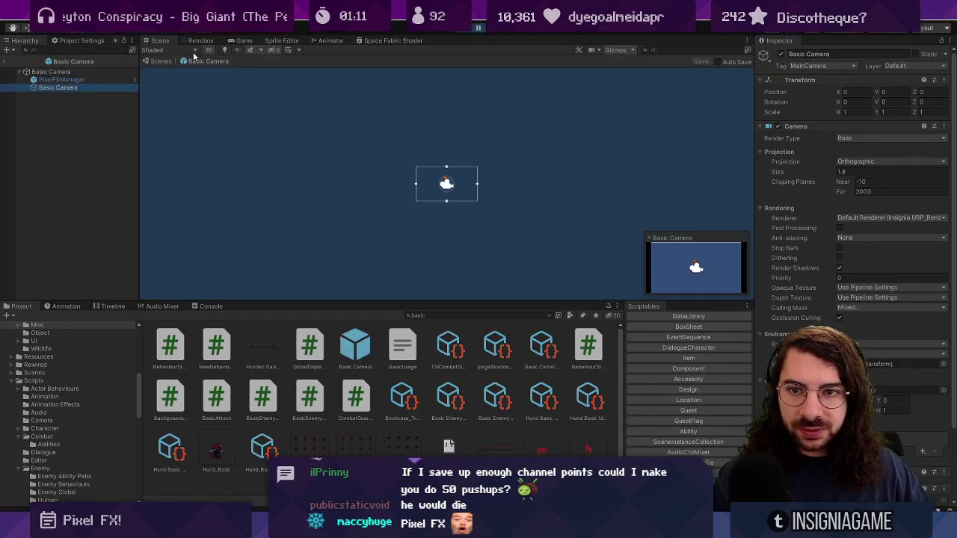
left_click(167, 61)
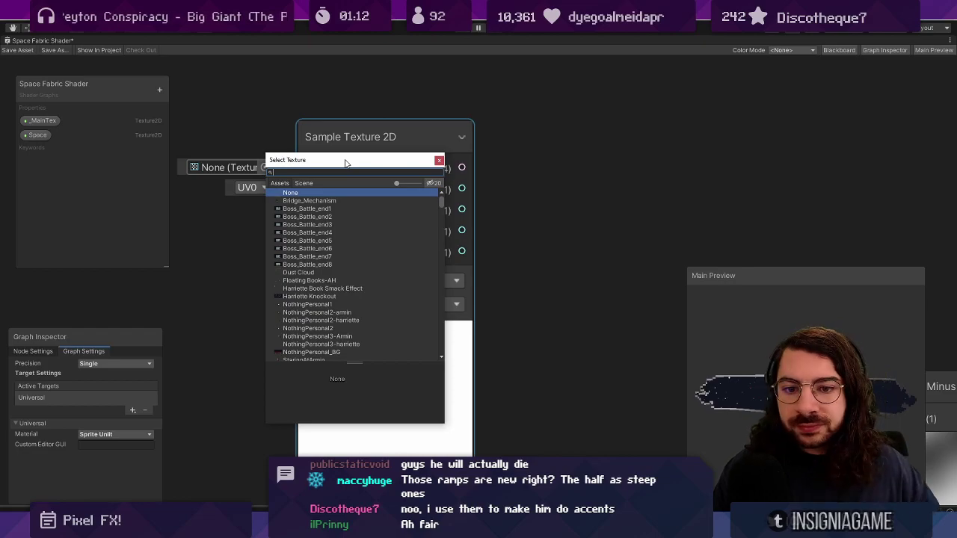
Assign the Raw Scene render texture to the unconnected Sample Texture 2D node and reposition the node in the graph.
scroll(333, 247, "down", 10)
left_click(305, 264)
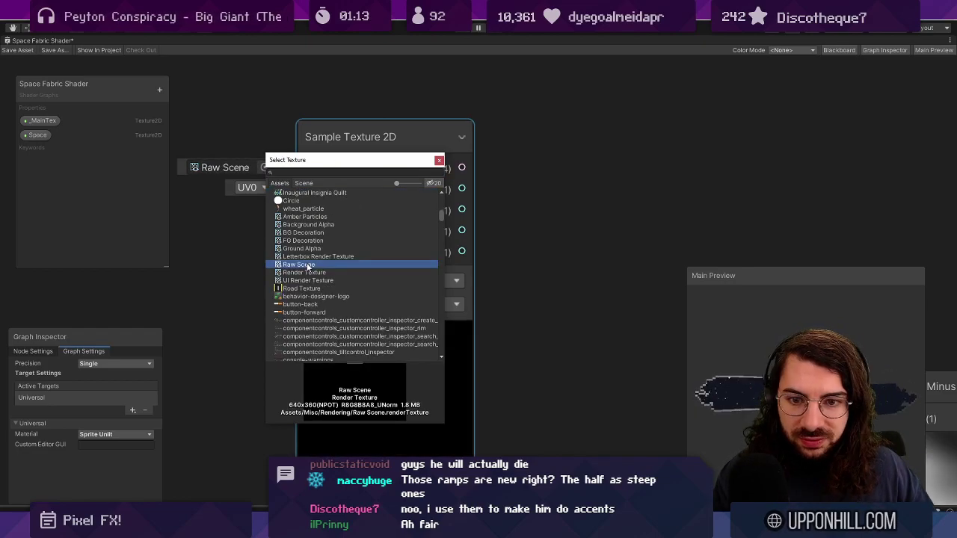
left_click(307, 226)
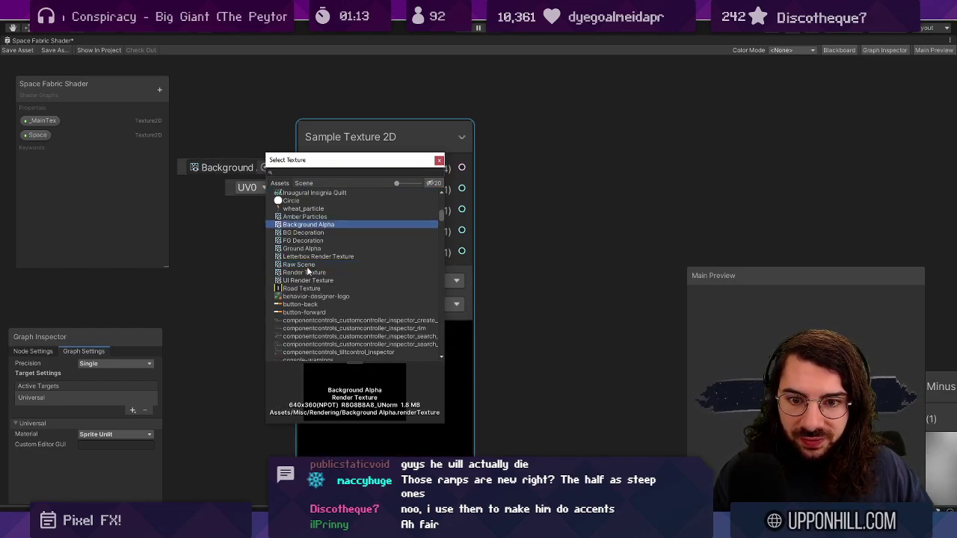
left_click(308, 266)
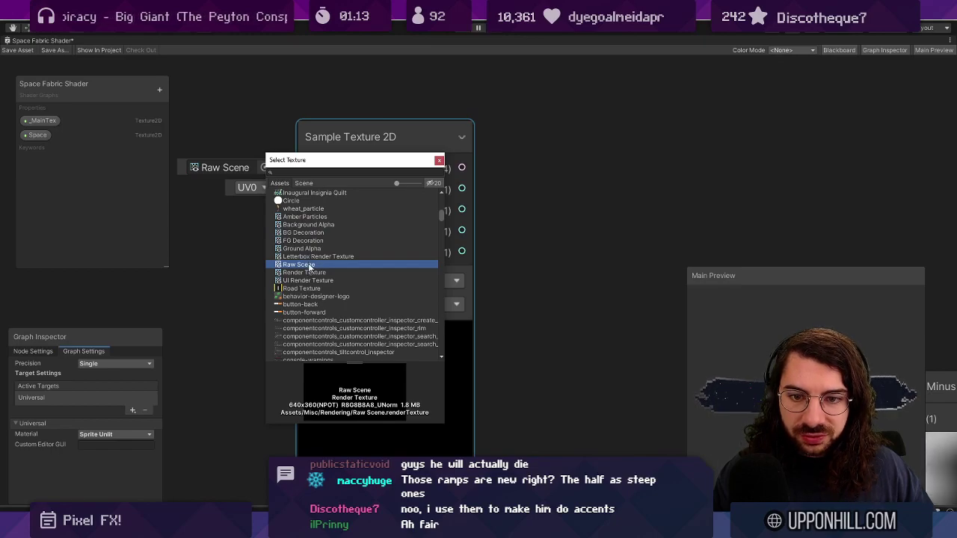
double_click(308, 264)
scroll(341, 243, "down", 4)
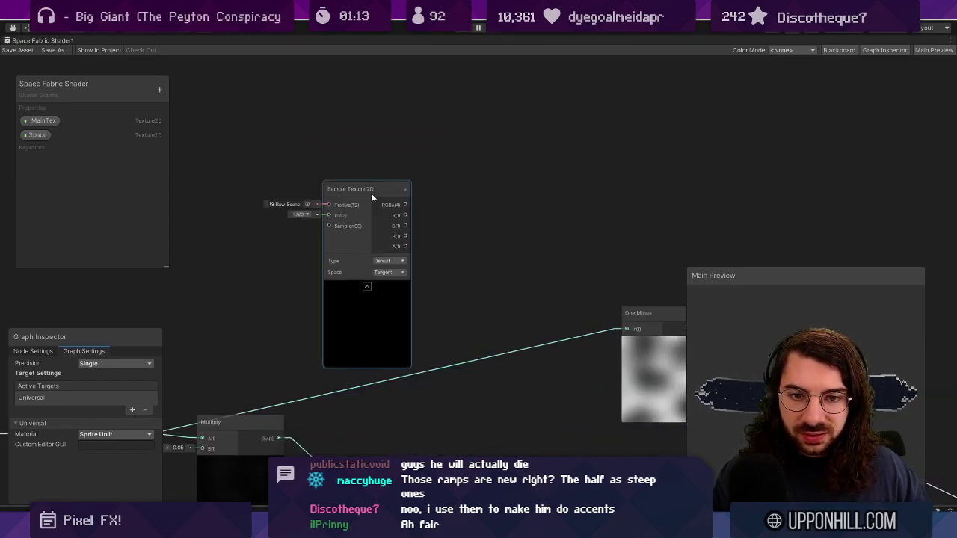
left_click_drag(370, 191, 338, 143)
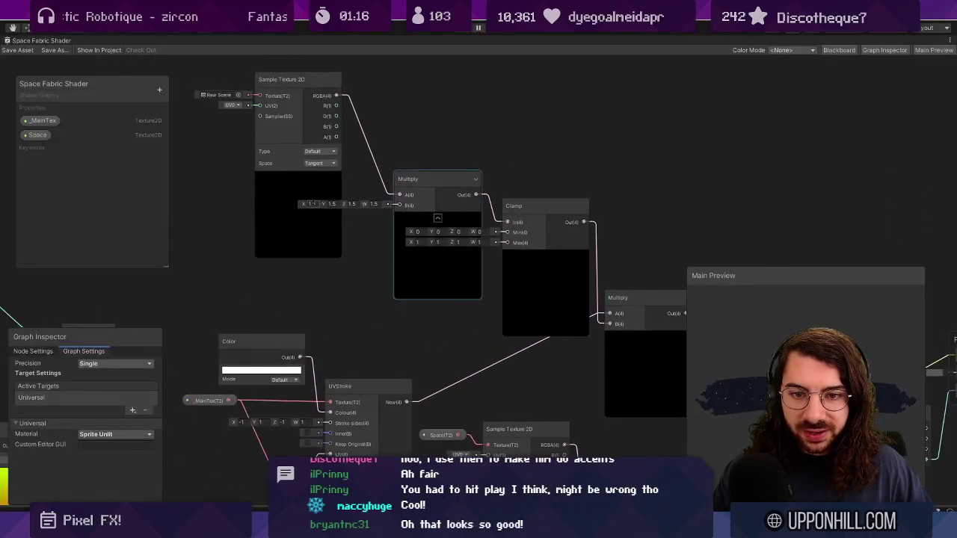
Set all four B values of the Multiply node after the Raw Scene texture sample to 2.
type("12")
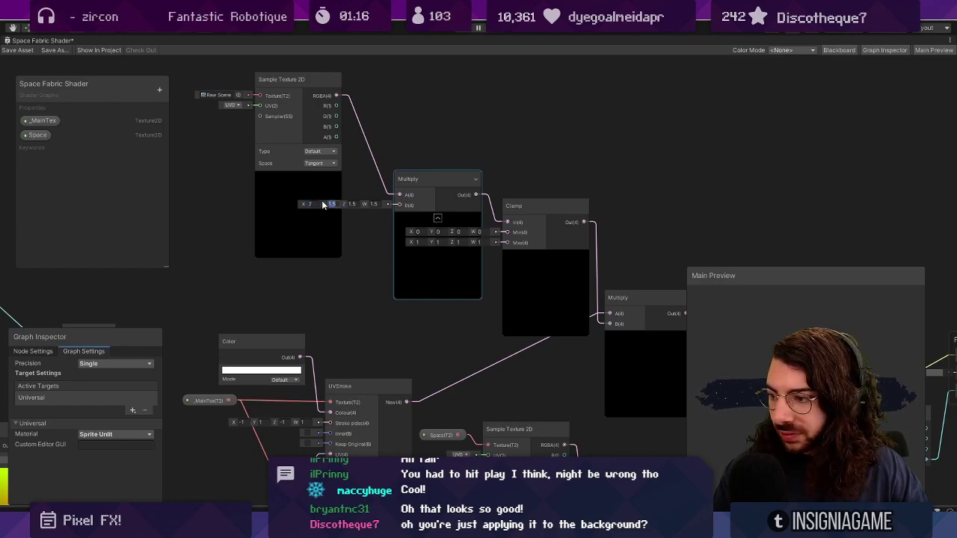
type("2")
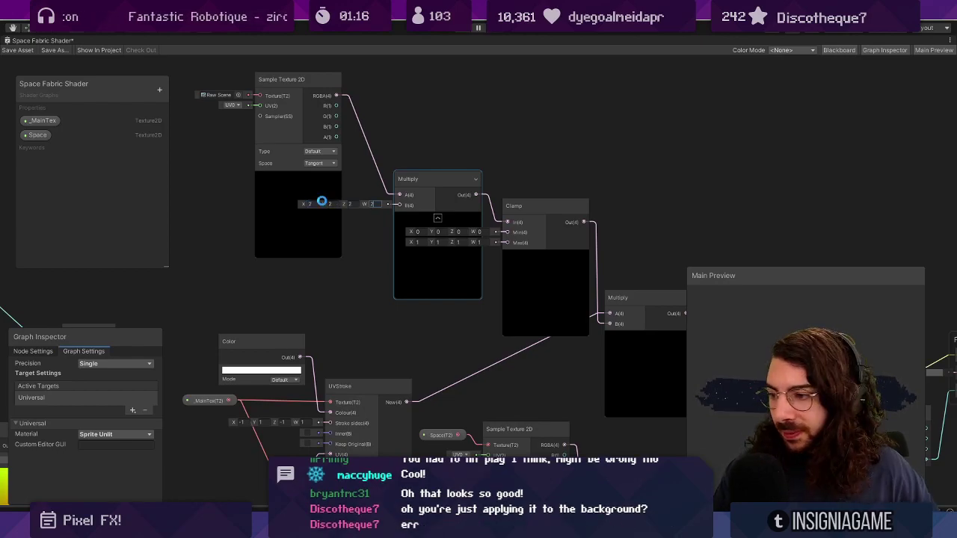
Restore the maximized shader graph to the normal editor layout and run the game to test the updated outline.
scroll(355, 257, "up", 2)
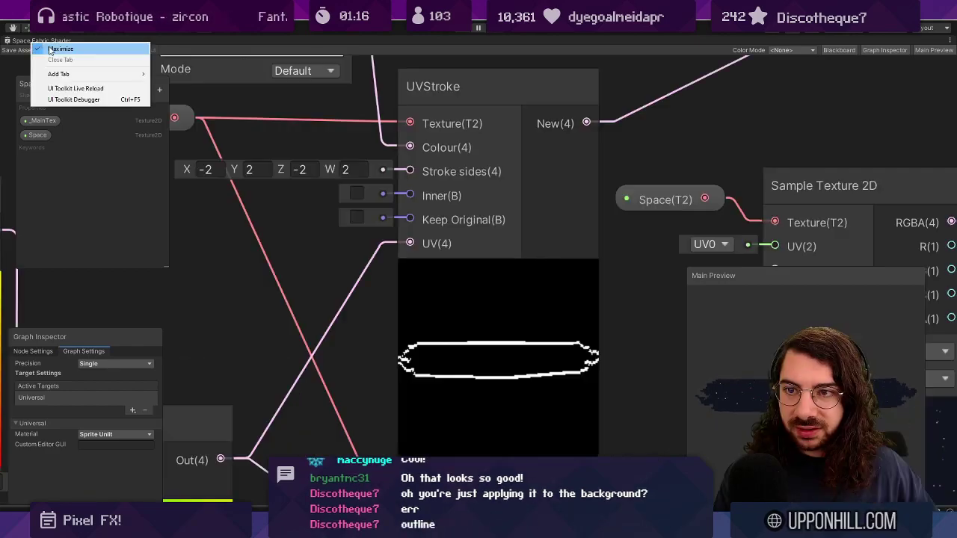
left_click(49, 47)
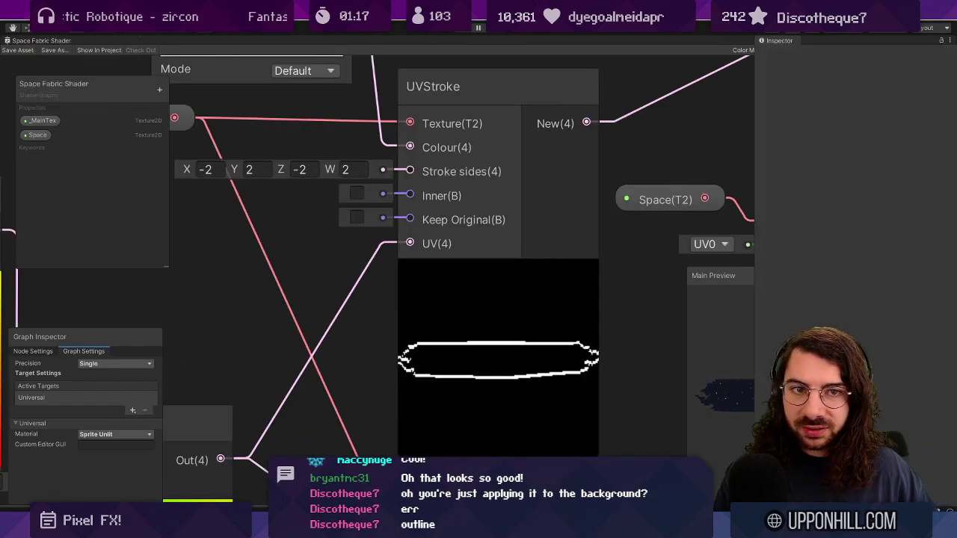
left_click(466, 29)
left_click(467, 30)
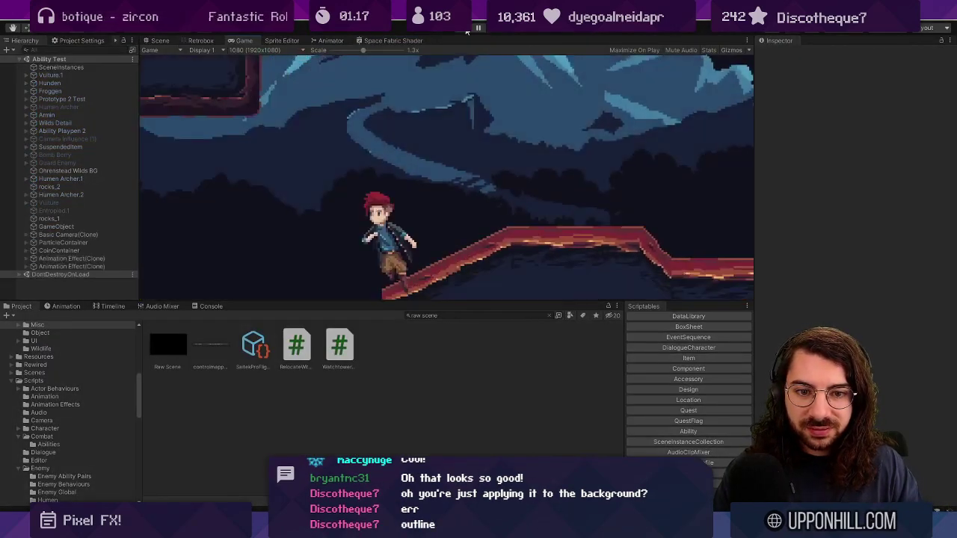